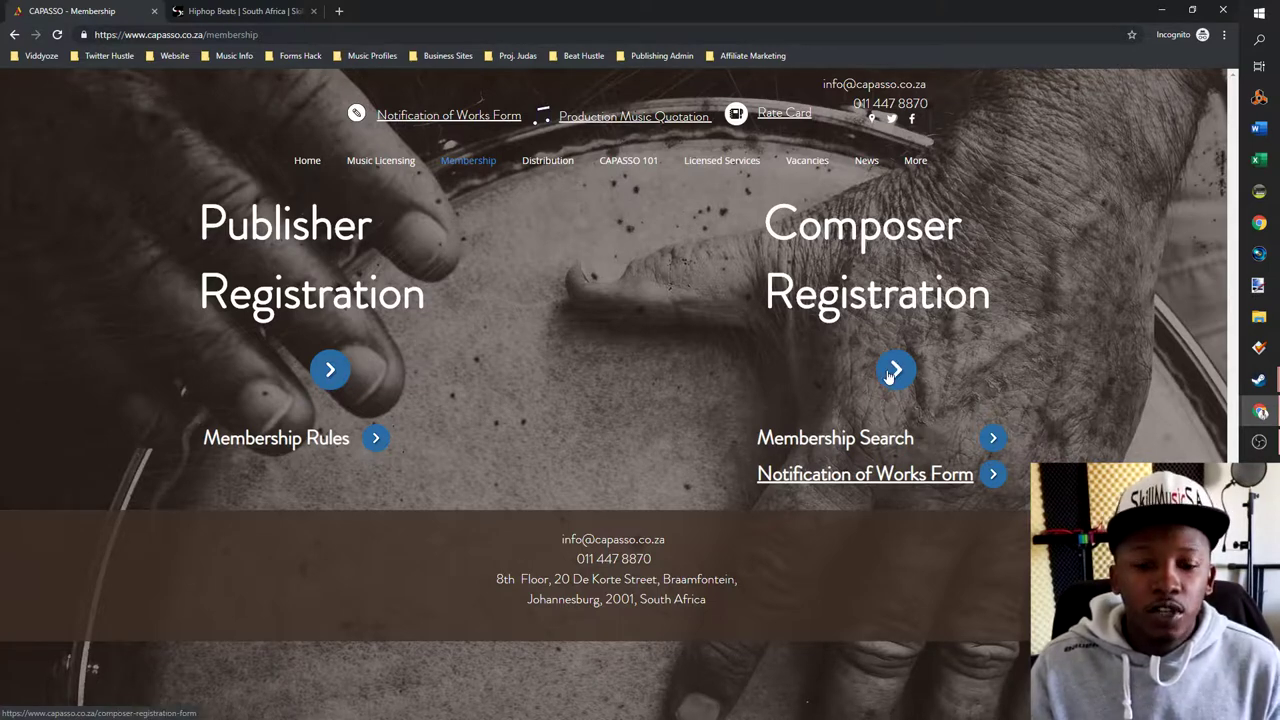
# - Open the Composer Registration form and scroll from Personal Details down to Additional Information and back up
pyautogui.click(892, 371)
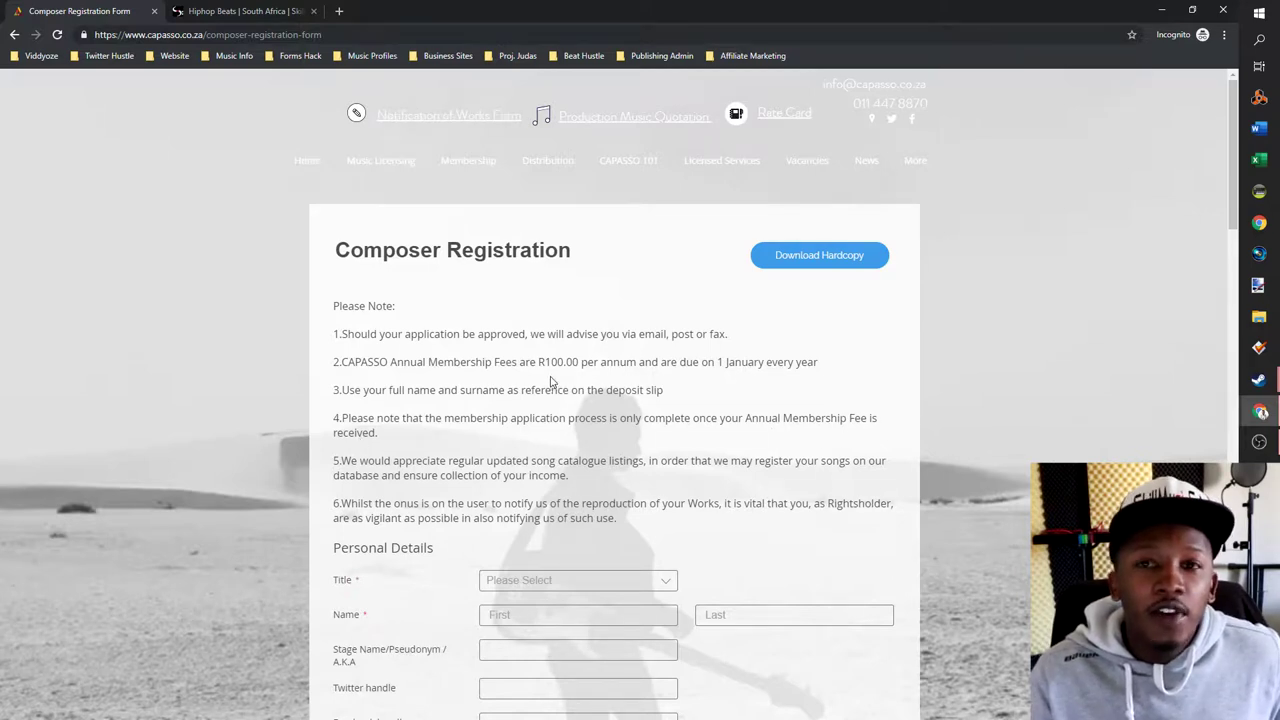
pyautogui.scroll(-1, 550, 381)
pyautogui.scroll(-5, 634, 243)
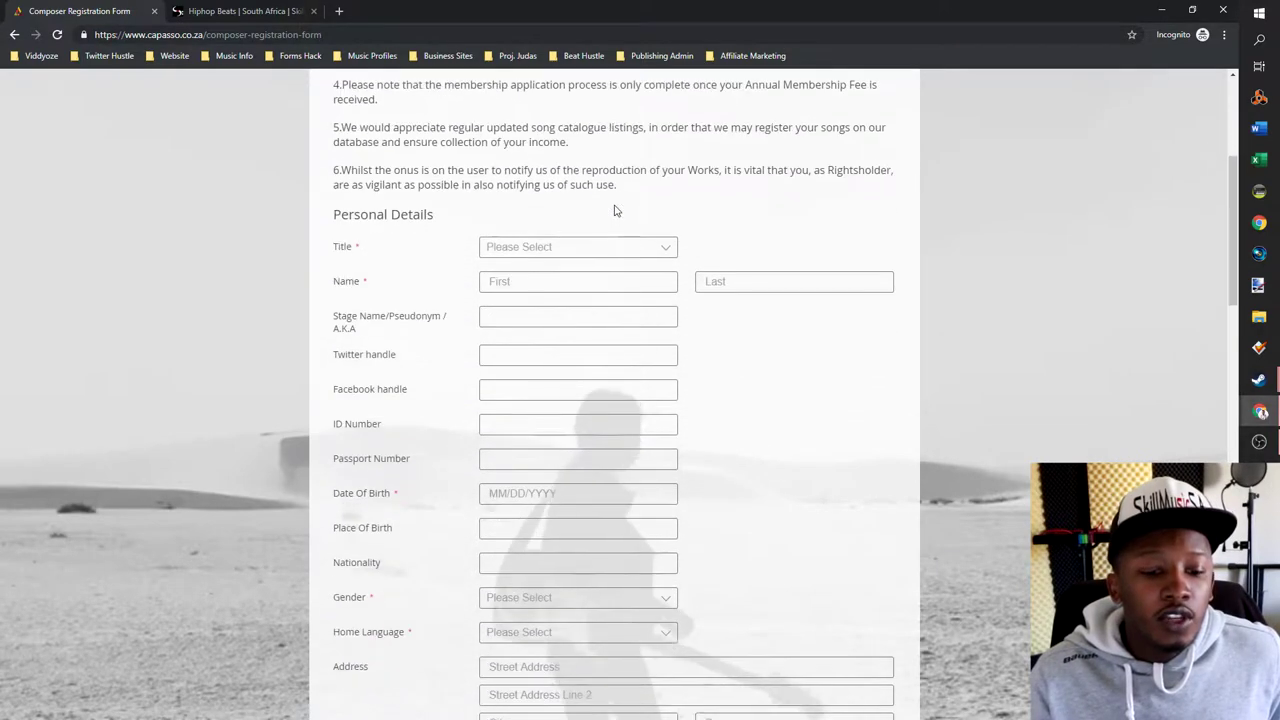
pyautogui.scroll(-5, 650, 265)
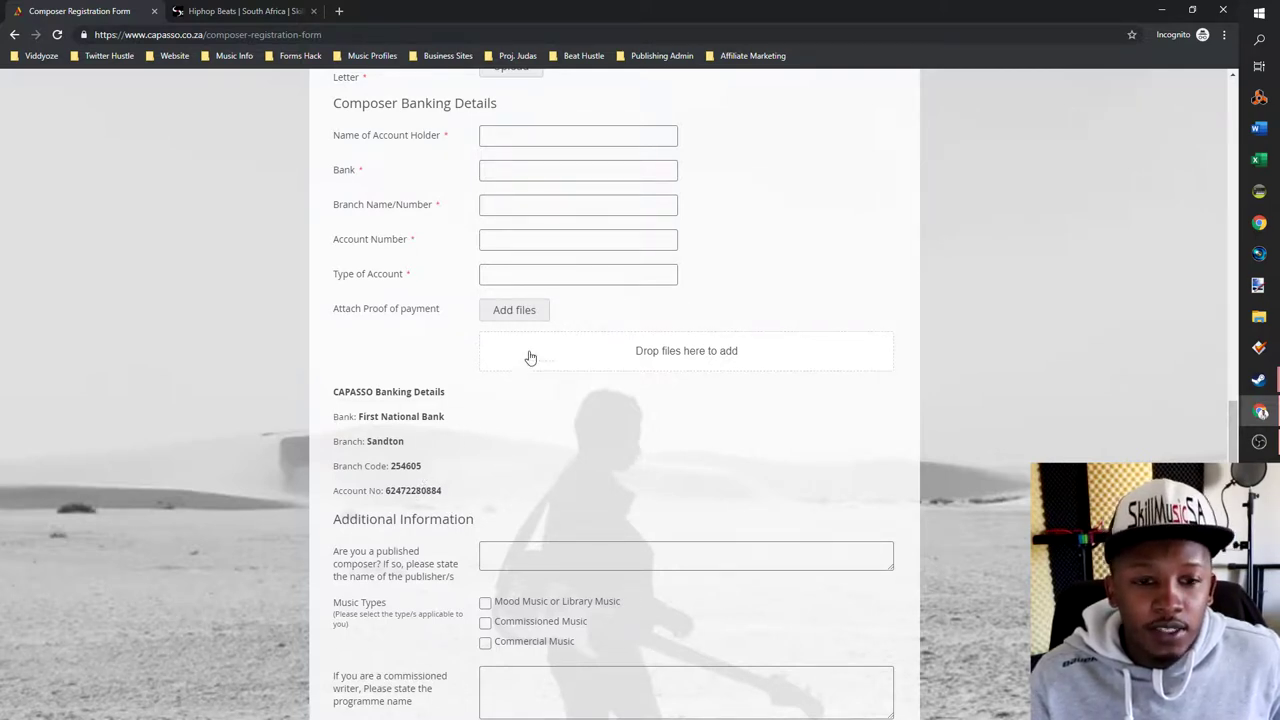
pyautogui.scroll(3, 566, 268)
pyautogui.scroll(8, 566, 268)
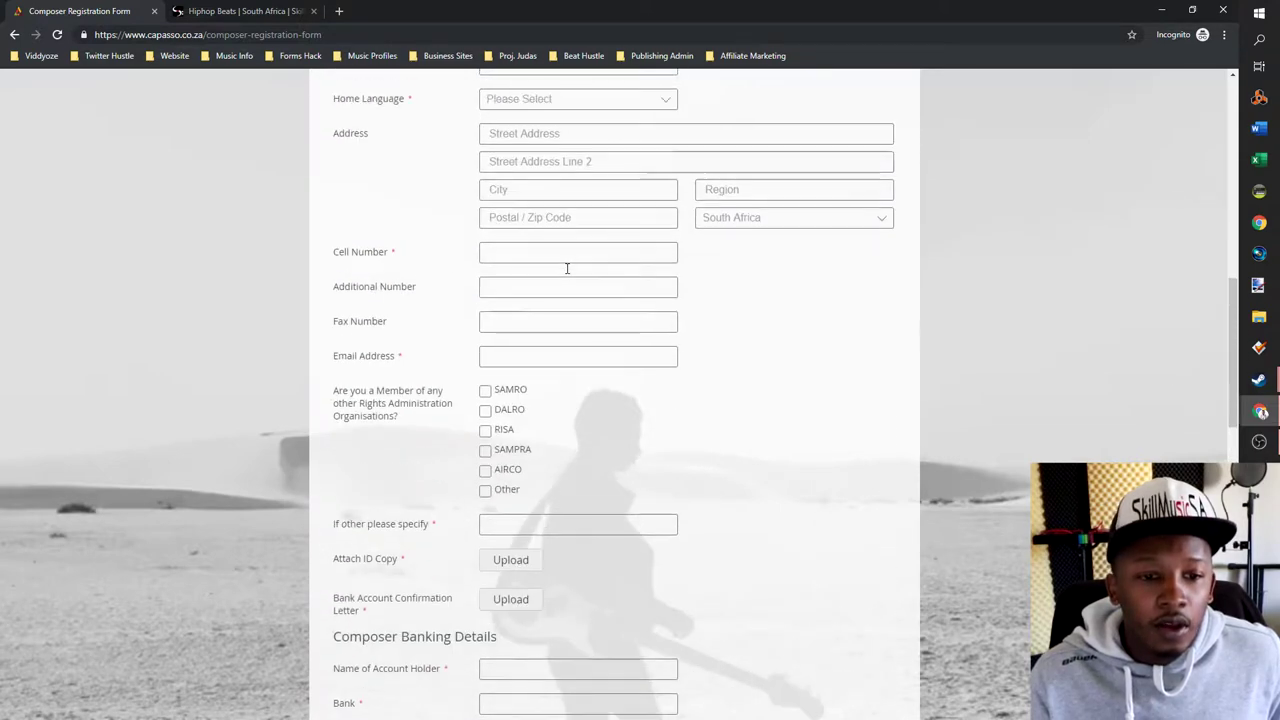
pyautogui.scroll(2, 566, 268)
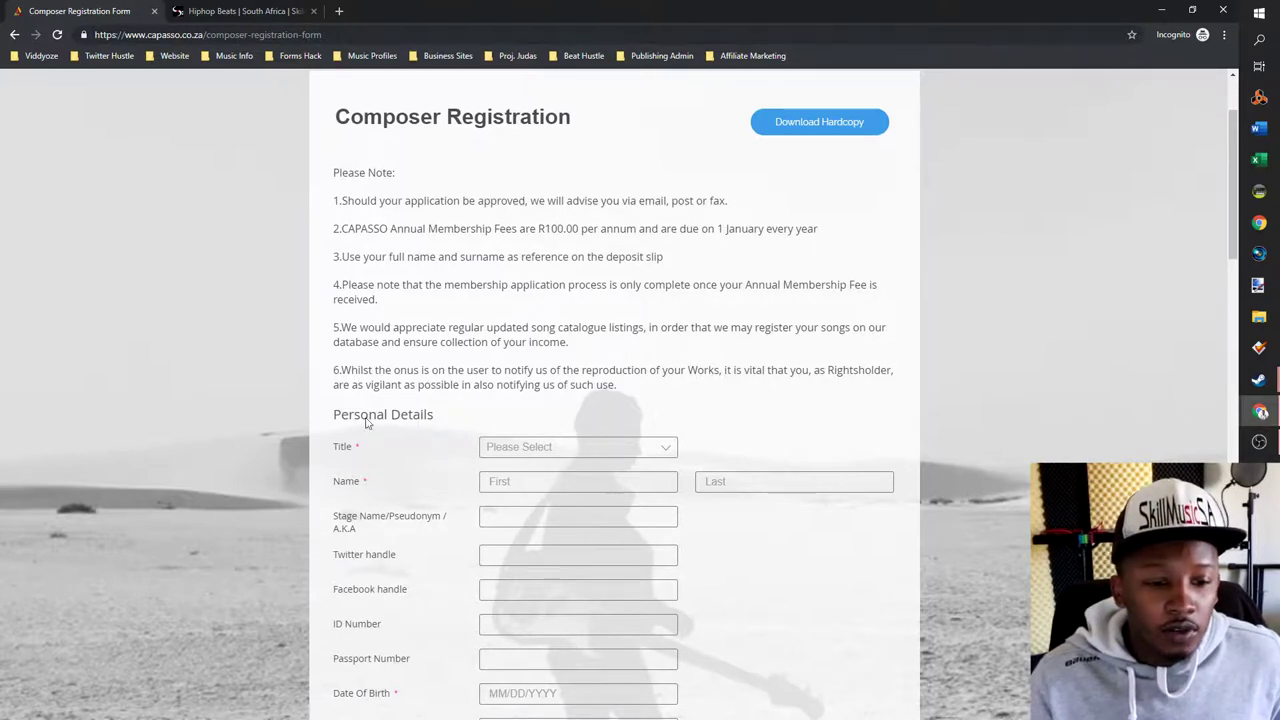
# - Set the title to Mr, enter the composer's first and last name, and stage name SkillMusicSA
pyautogui.click(646, 452)
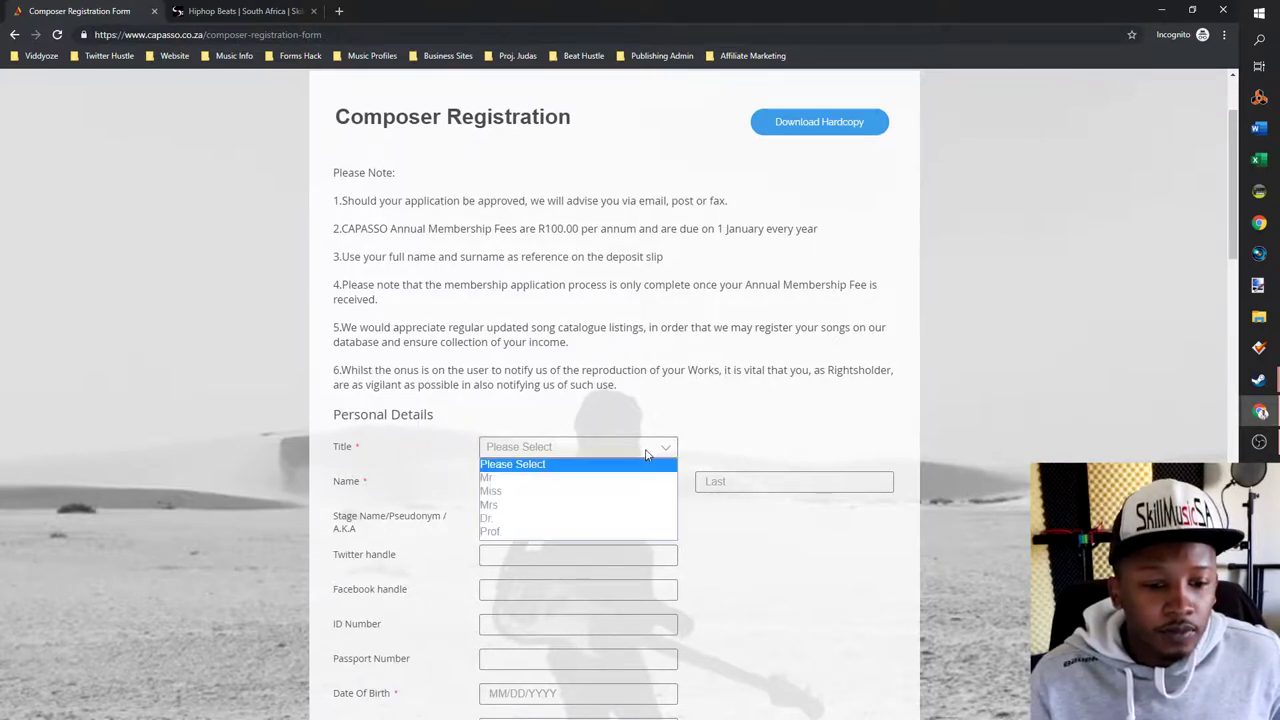
pyautogui.click(510, 482)
pyautogui.press('Tab')
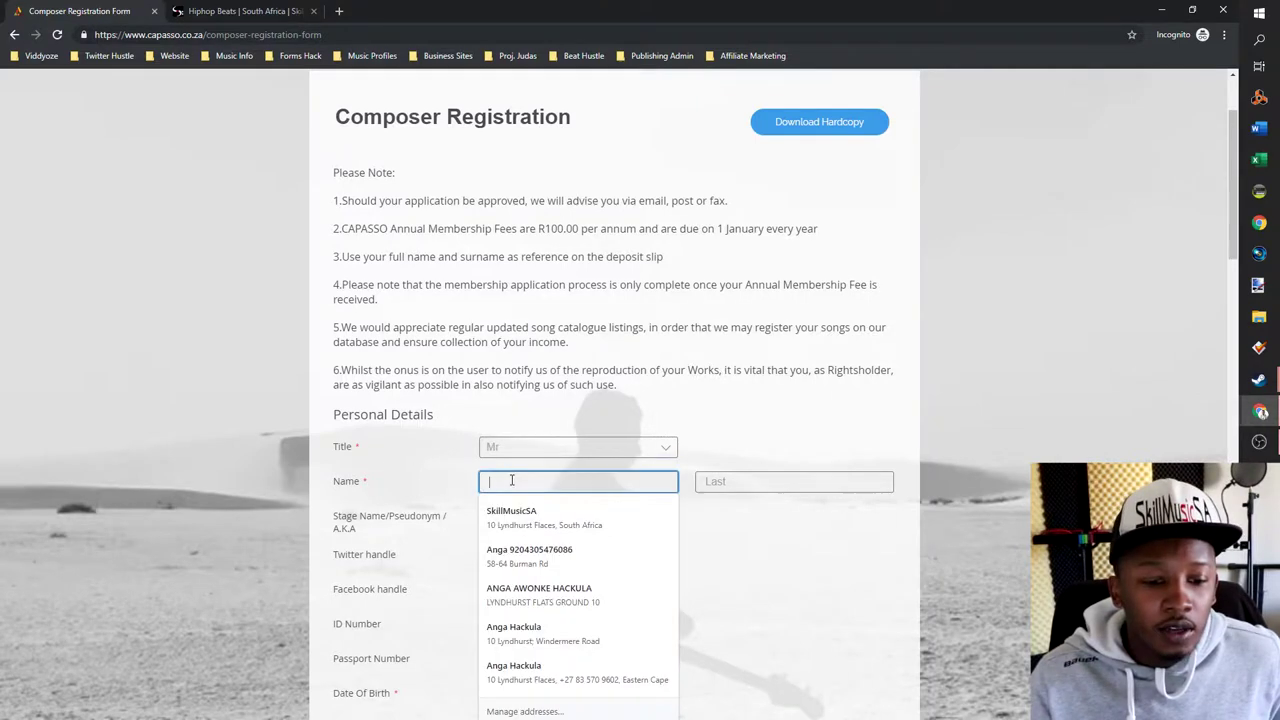
pyautogui.click(883, 549)
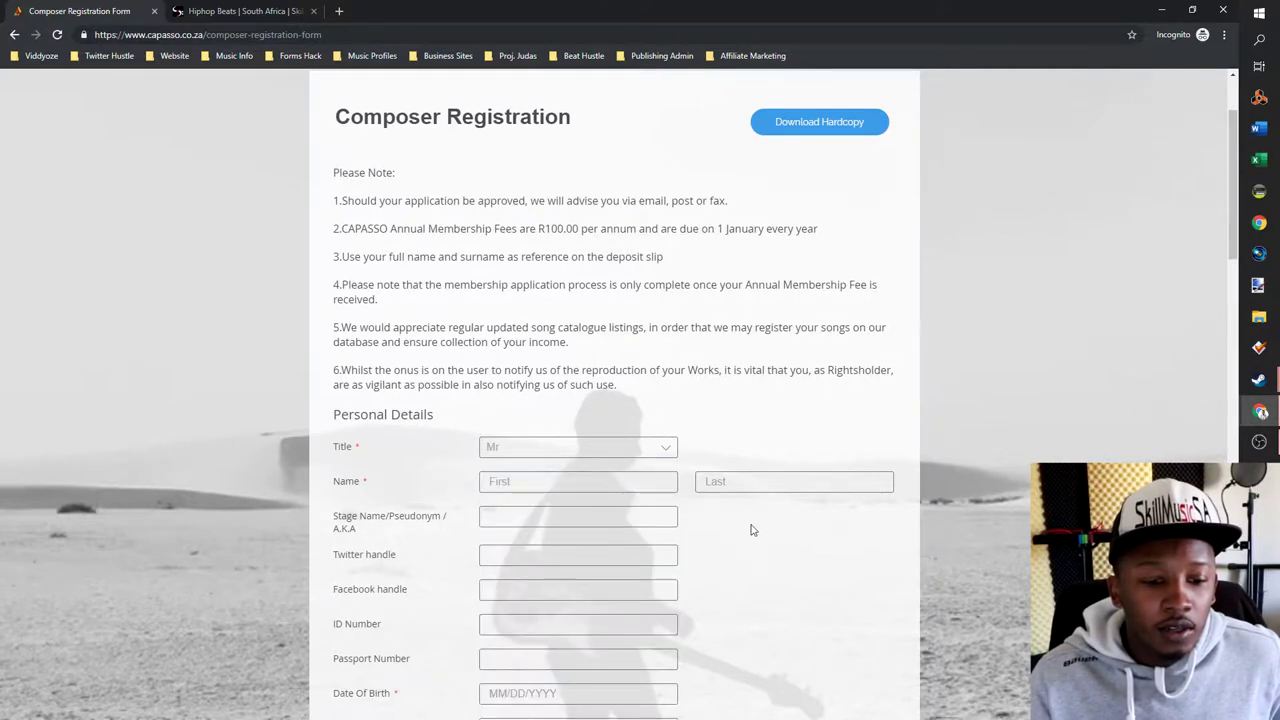
pyautogui.click(570, 482)
pyautogui.write('Skill')
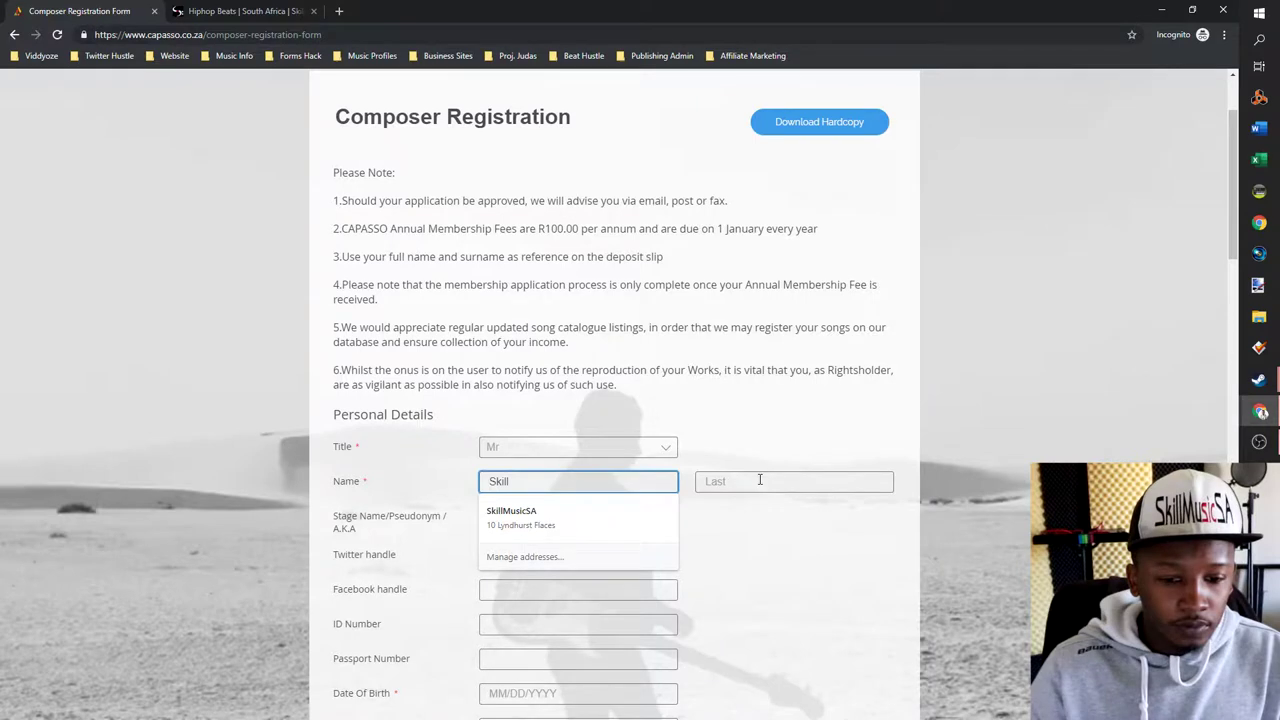
pyautogui.click(760, 481)
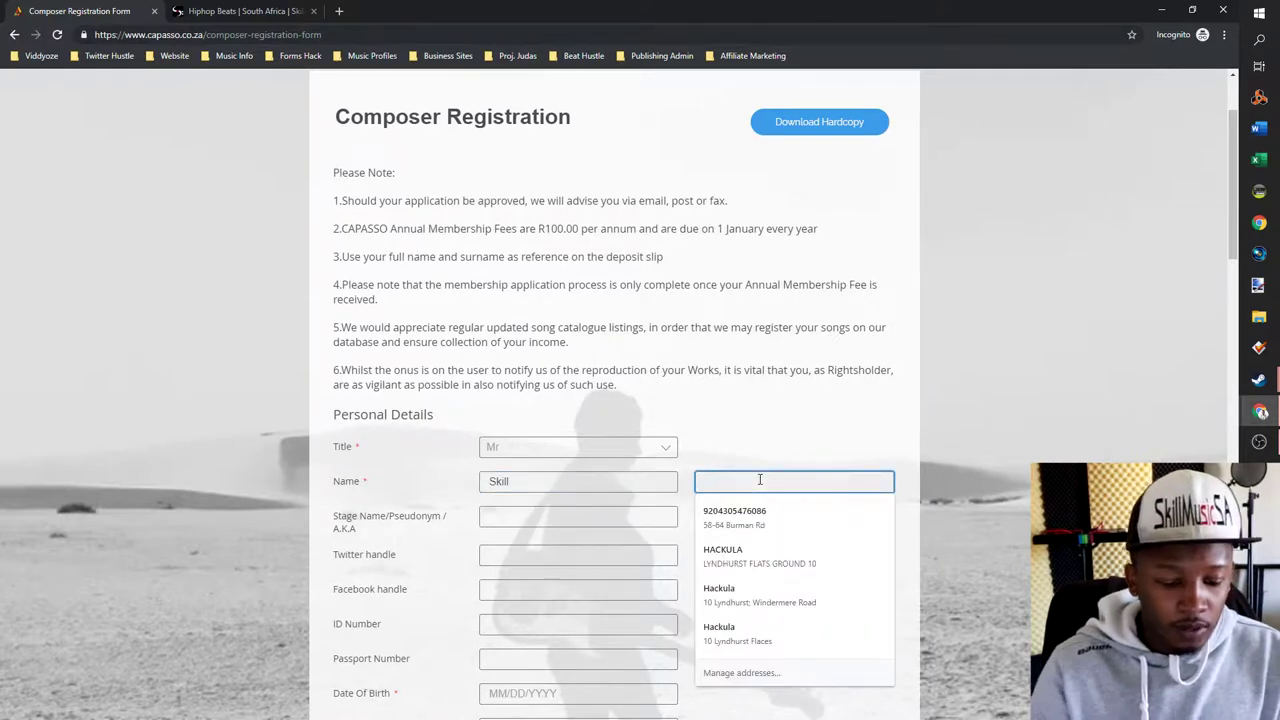
pyautogui.write('Music')
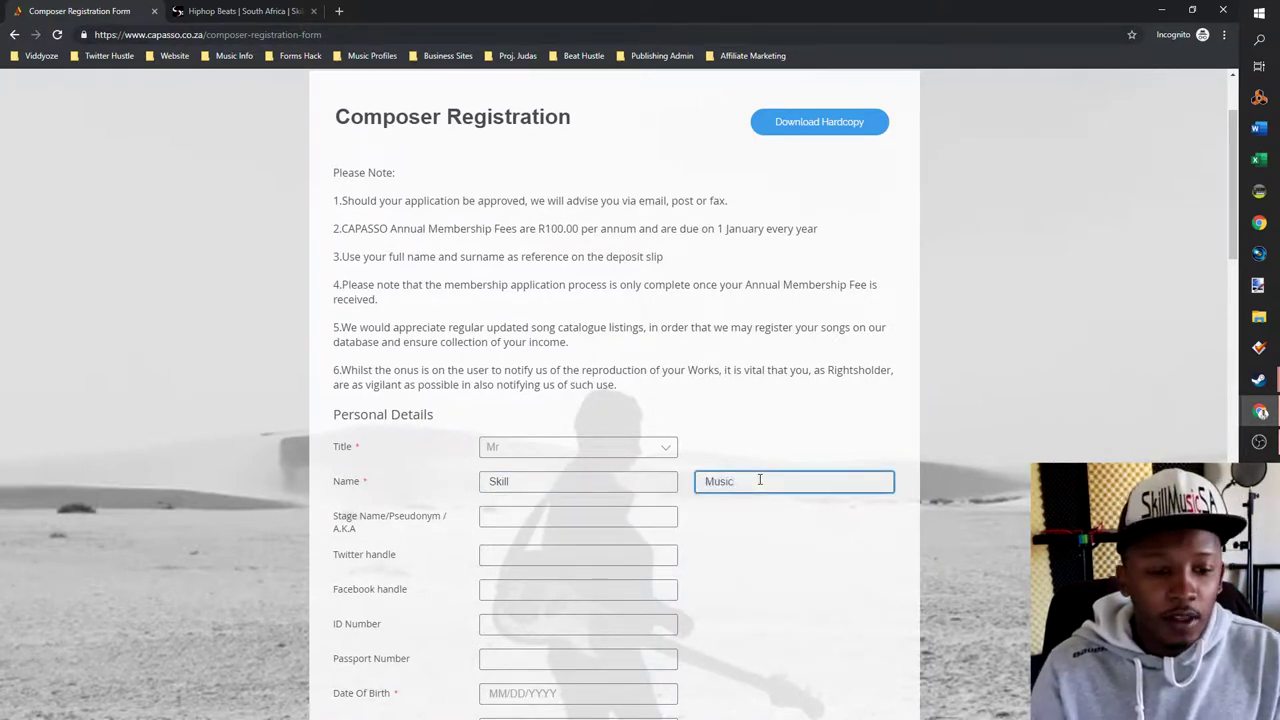
pyautogui.press('Tab')
pyautogui.write('SkillMusicSA')
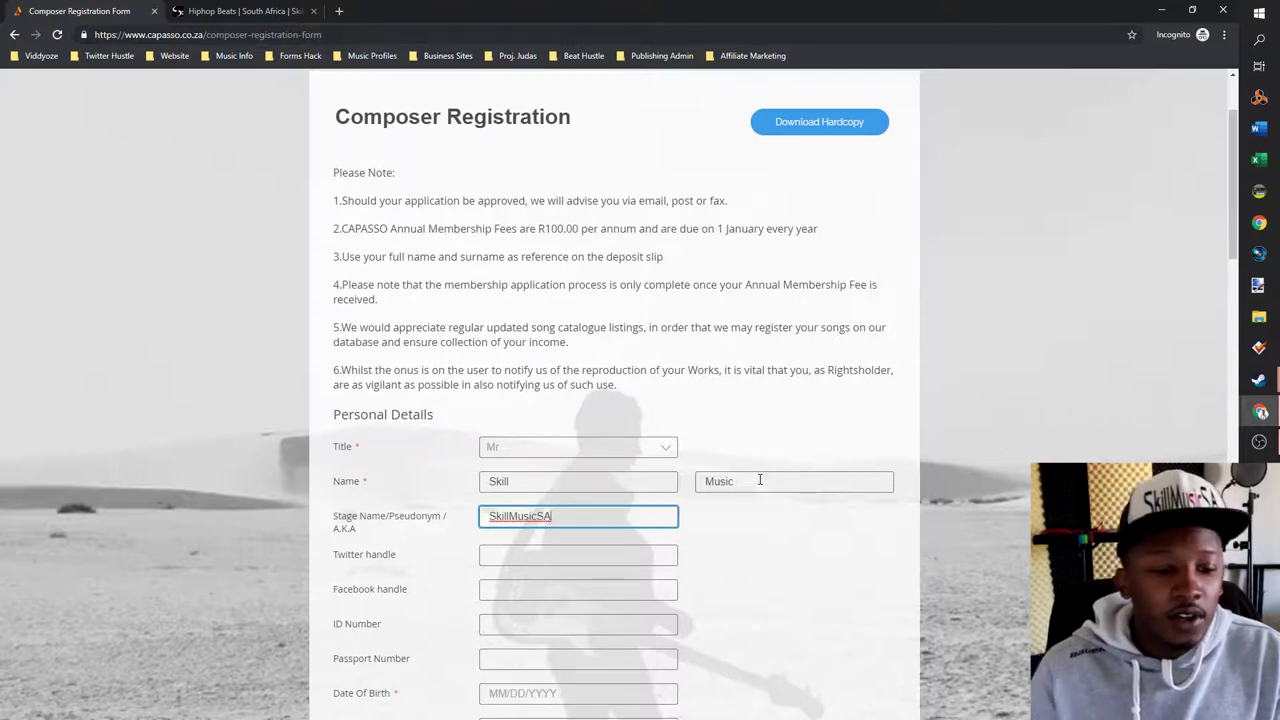
# - Copy the stage name SkillMusicSA into the Twitter and Facebook handle fields
pyautogui.doubleClick(573, 524)
pyautogui.hotkey('ctrl', 'c')
pyautogui.click(533, 555)
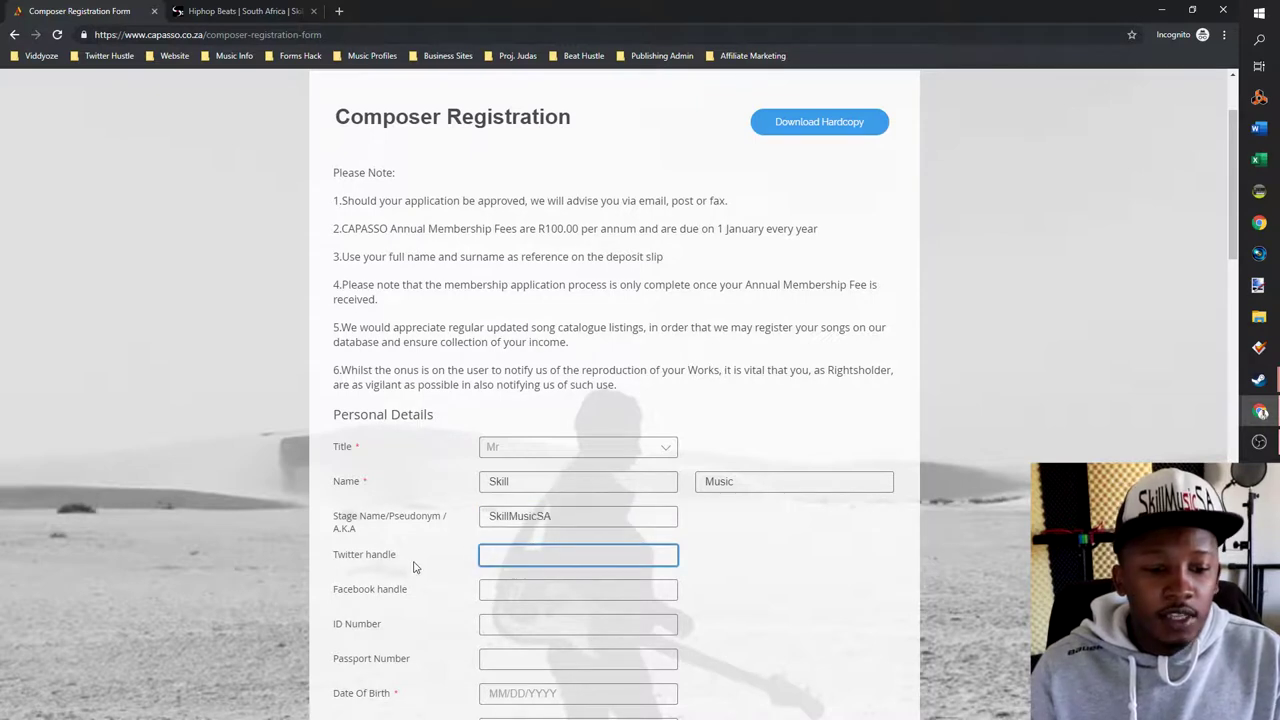
pyautogui.hotkey('ctrl', 'v')
pyautogui.click(540, 591)
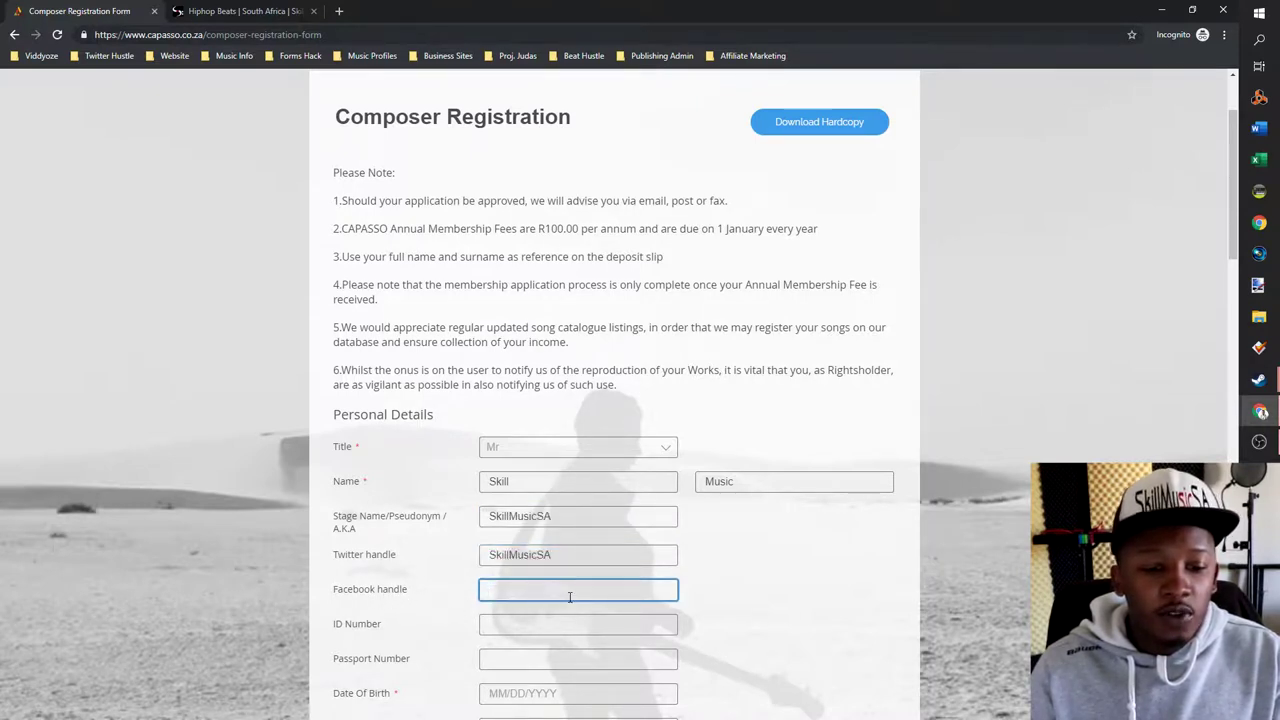
pyautogui.hotkey('ctrl', 'v')
pyautogui.click(530, 627)
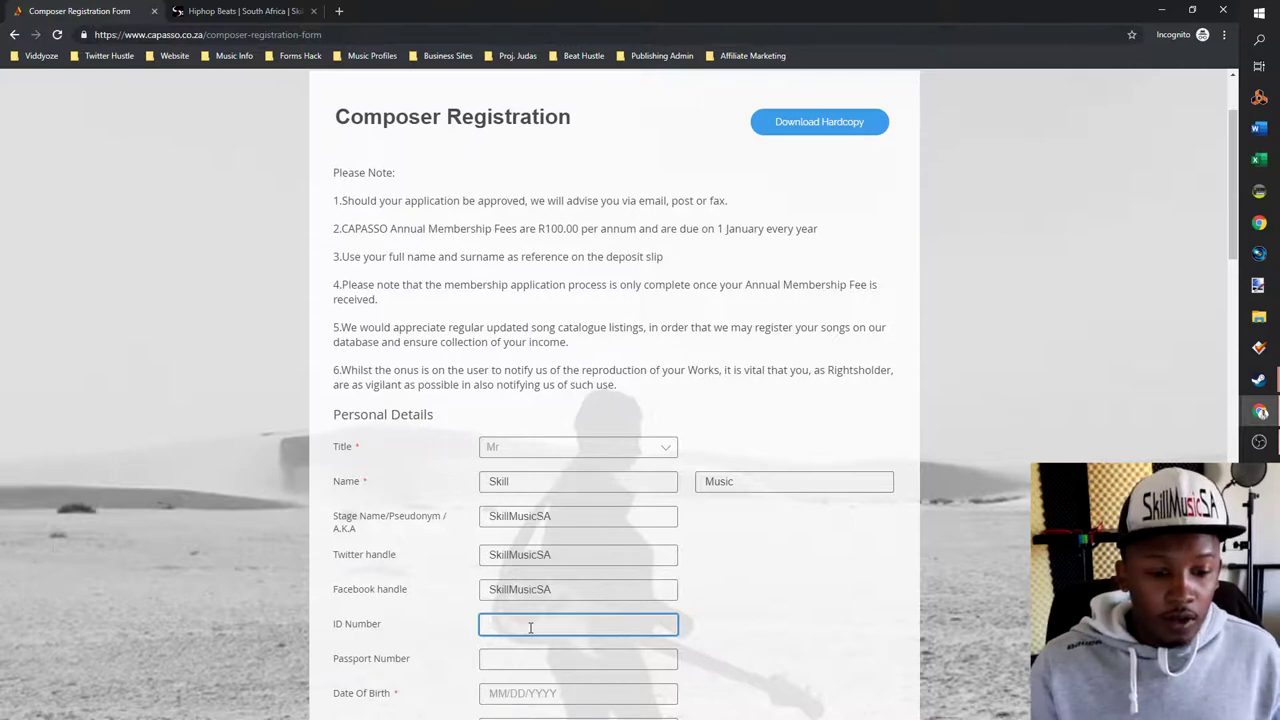
pyautogui.click(522, 655)
# - Enter the composer's ID number
pyautogui.scroll(-2, 576, 520)
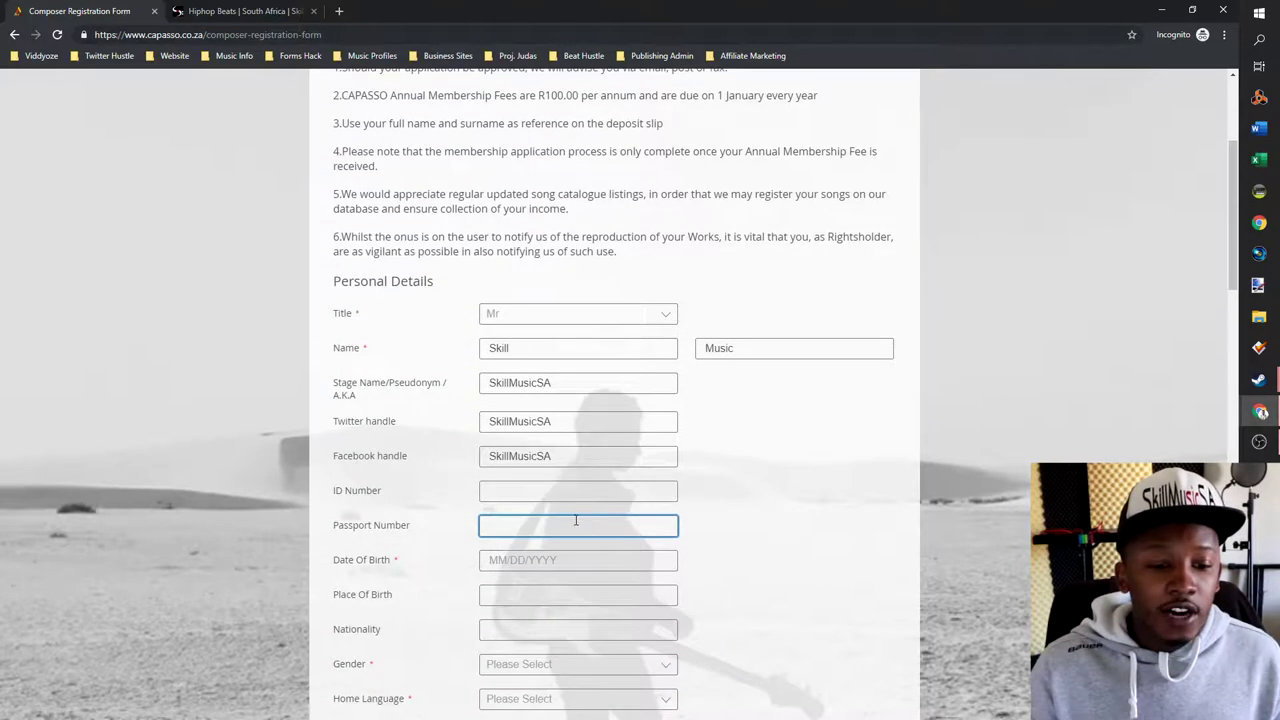
pyautogui.click(520, 483)
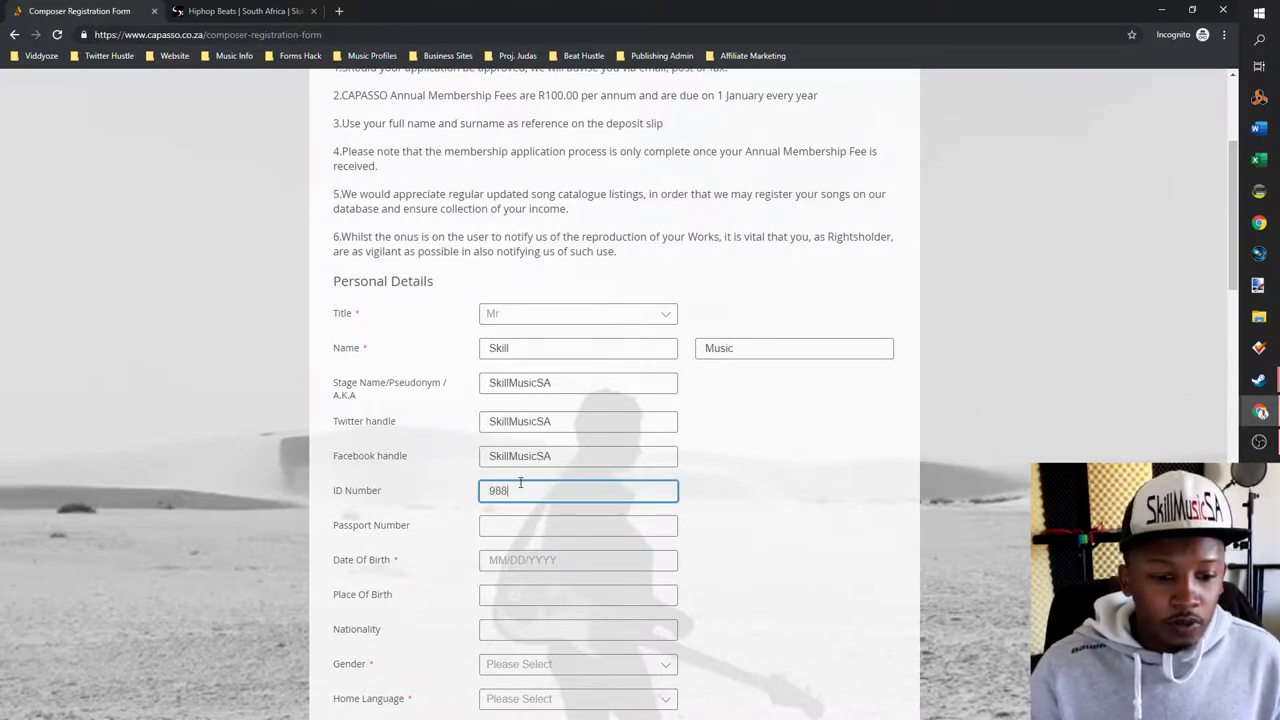
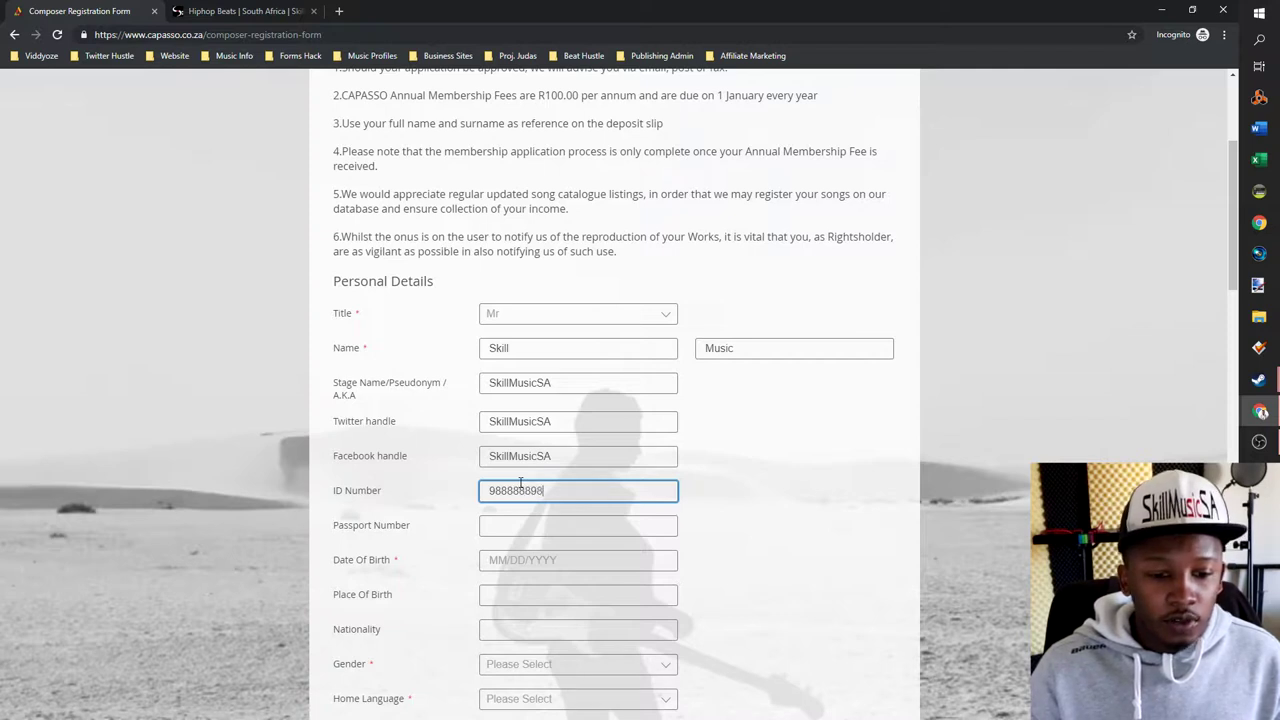
pyautogui.click(608, 528)
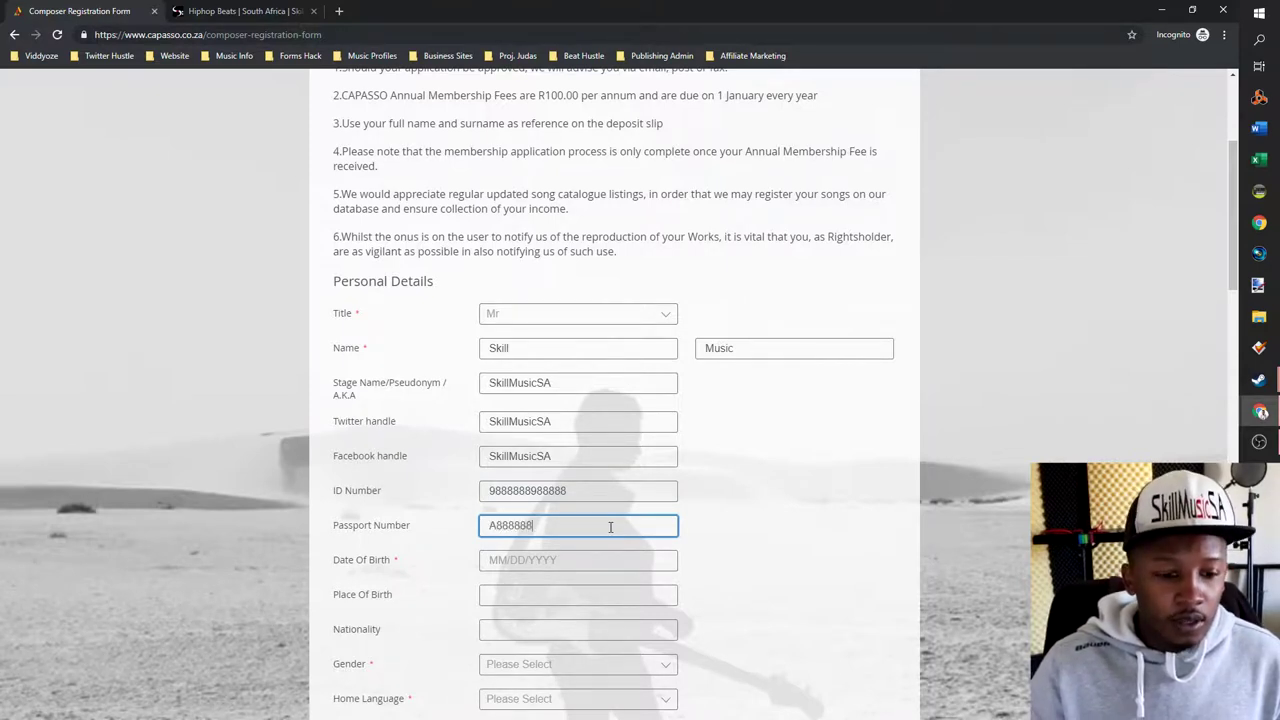
pyautogui.click(598, 566)
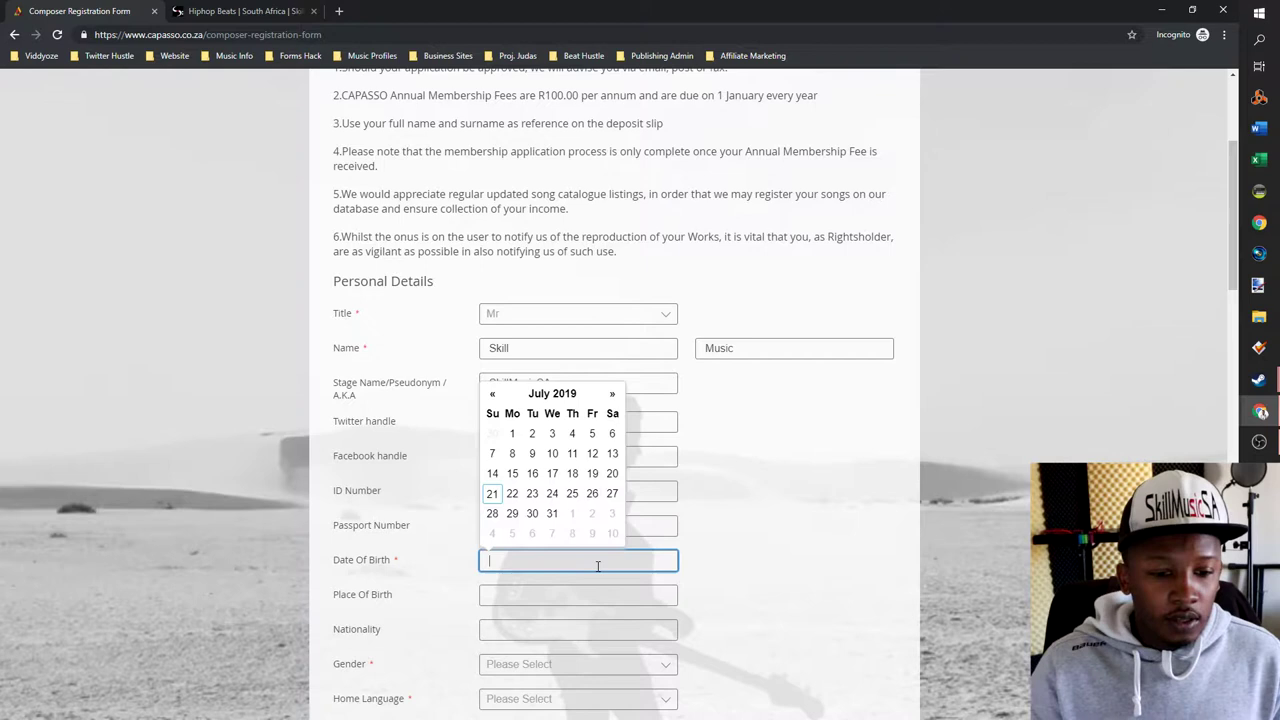
pyautogui.click(493, 491)
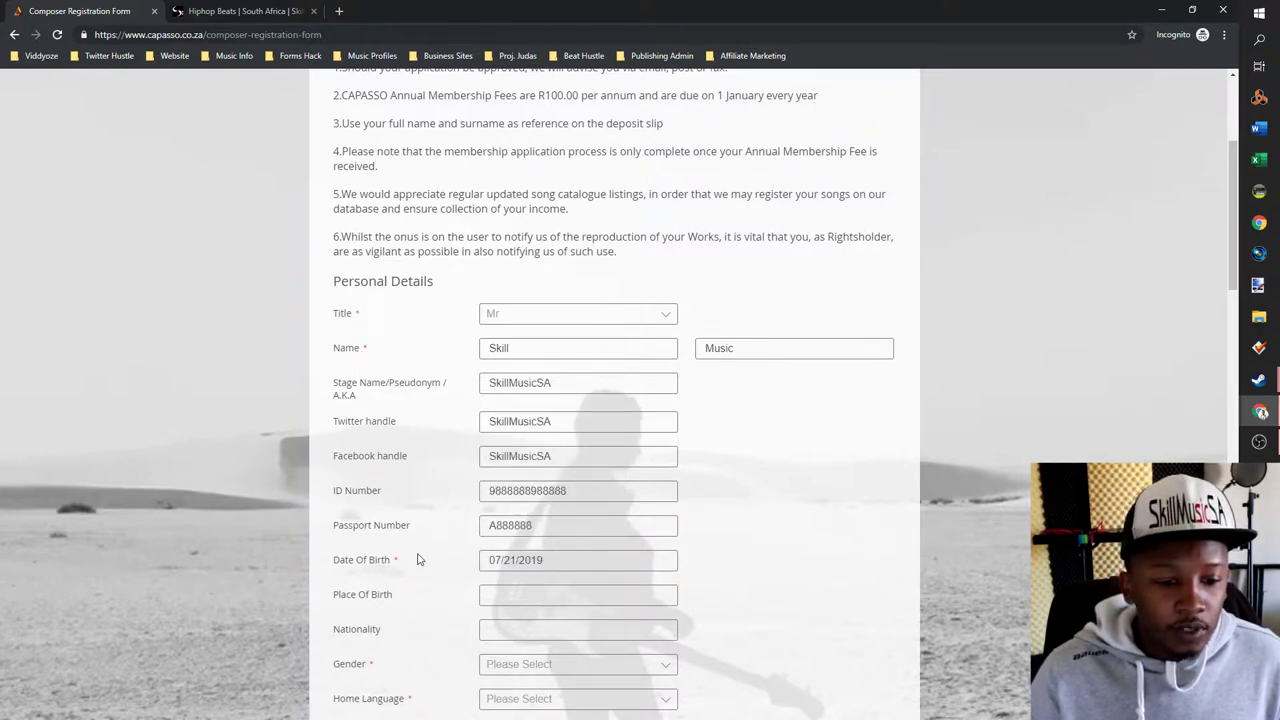
pyautogui.click(561, 566)
pyautogui.moveTo(561, 563); pyautogui.dragTo(518, 560)
pyautogui.write('1990')
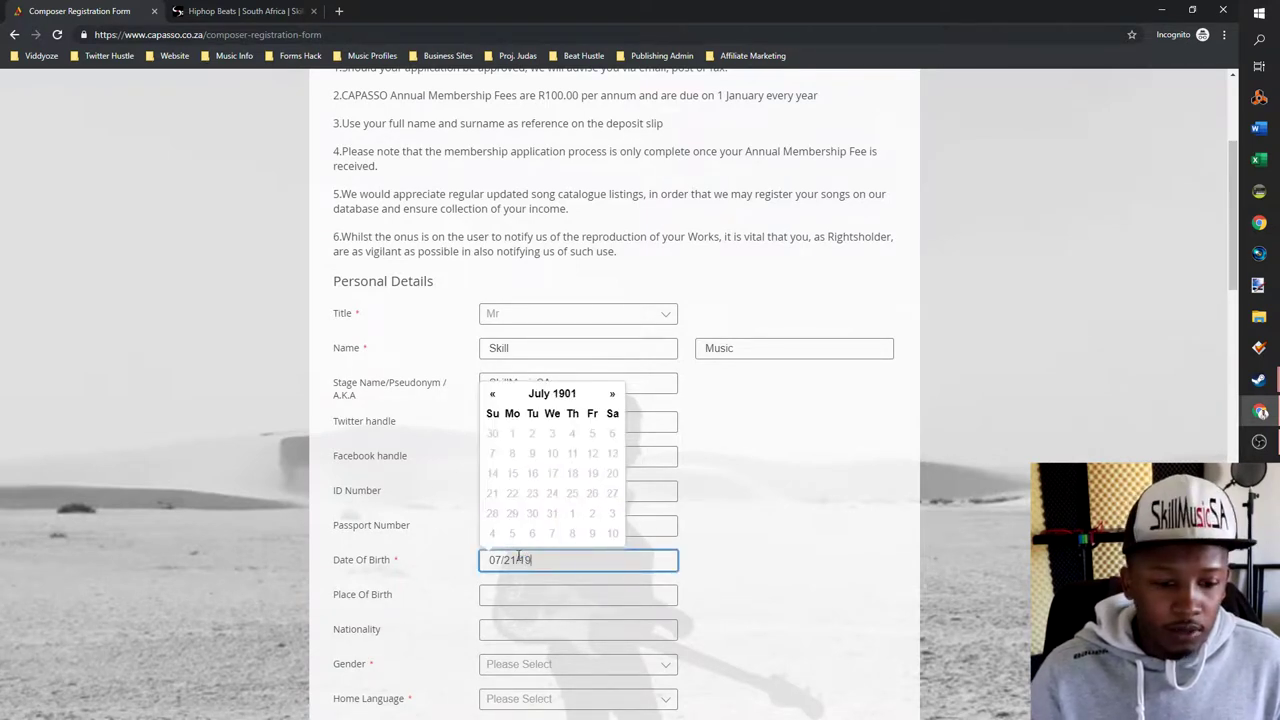
pyautogui.click(567, 601)
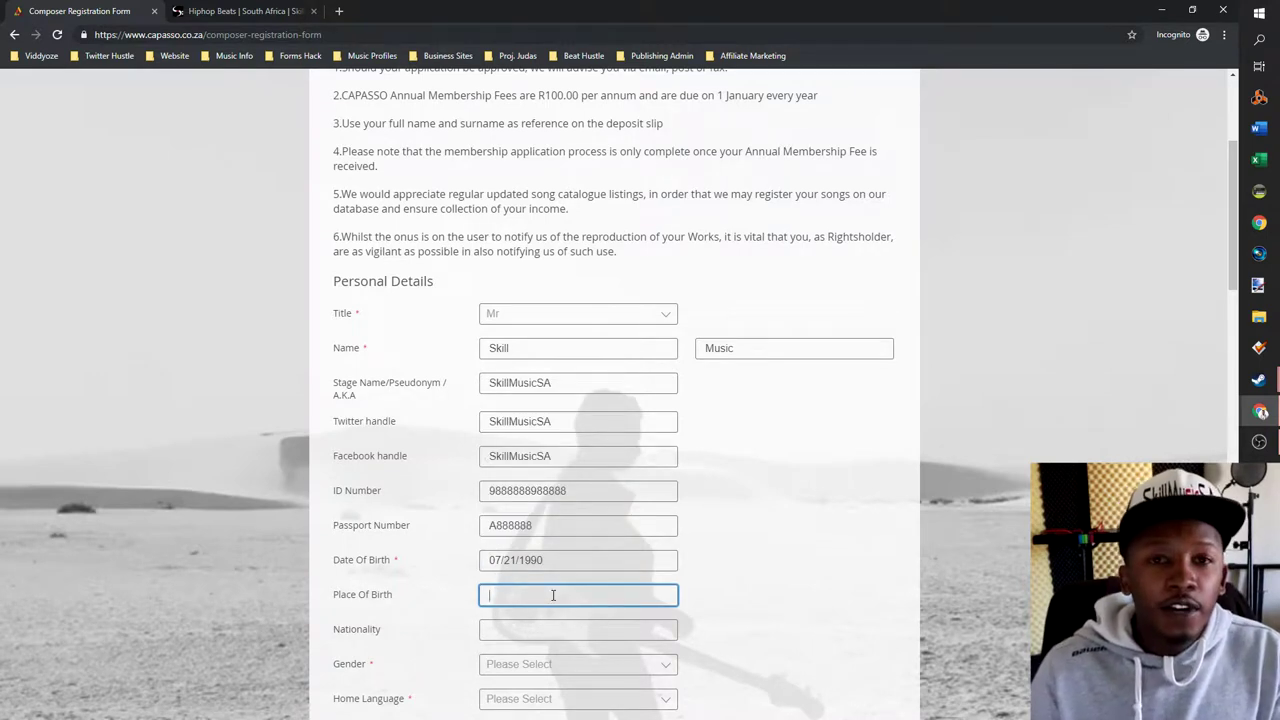
pyautogui.write('East London')
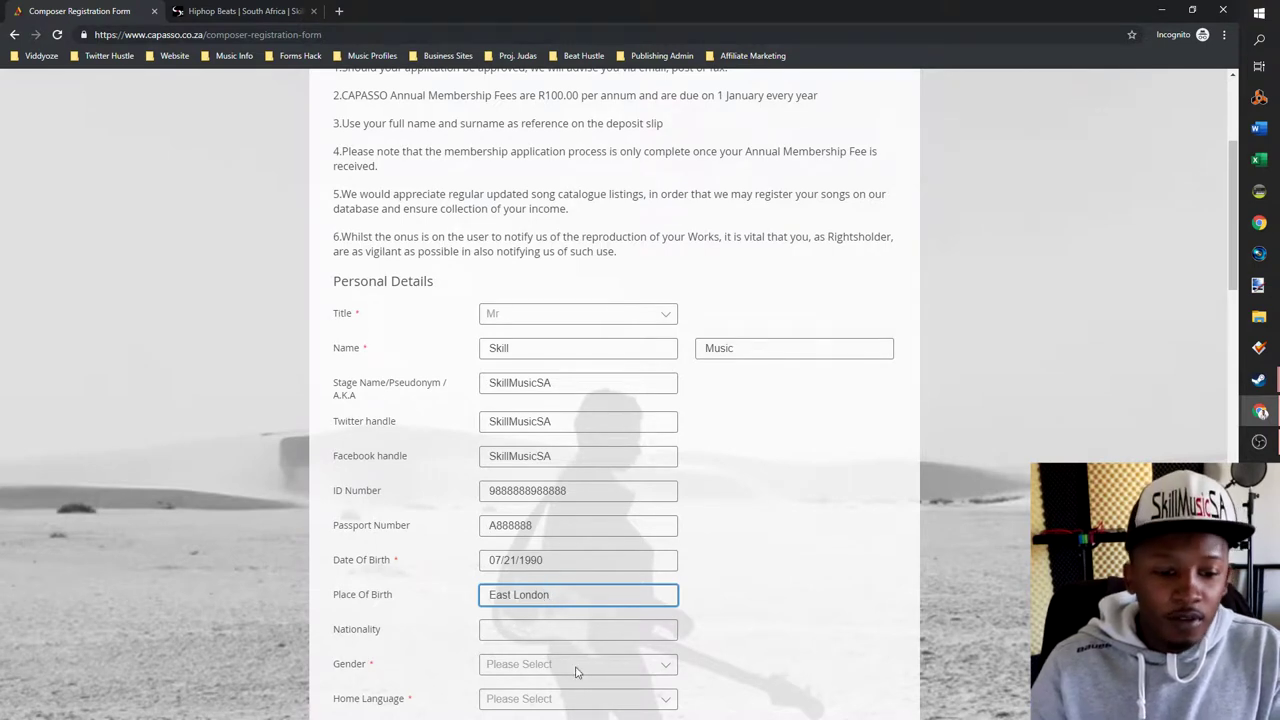
pyautogui.click(579, 625)
pyautogui.write('South Africa')
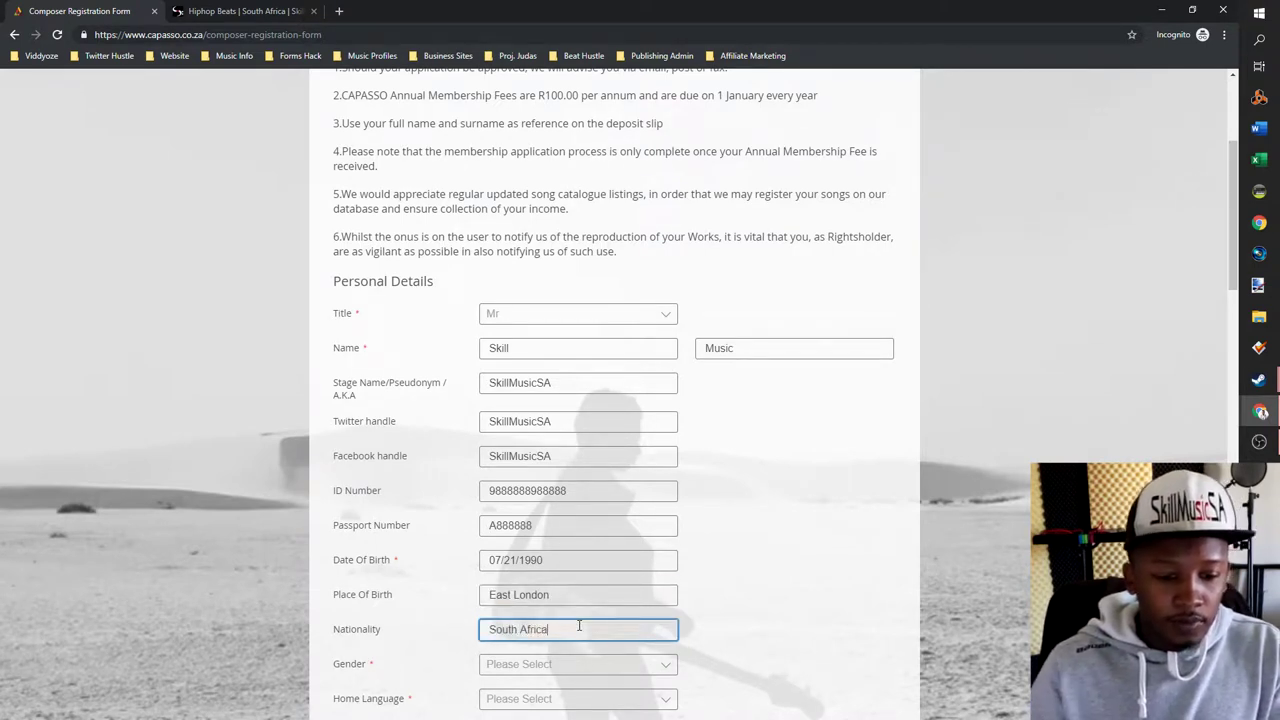
pyautogui.scroll(-1, 590, 572)
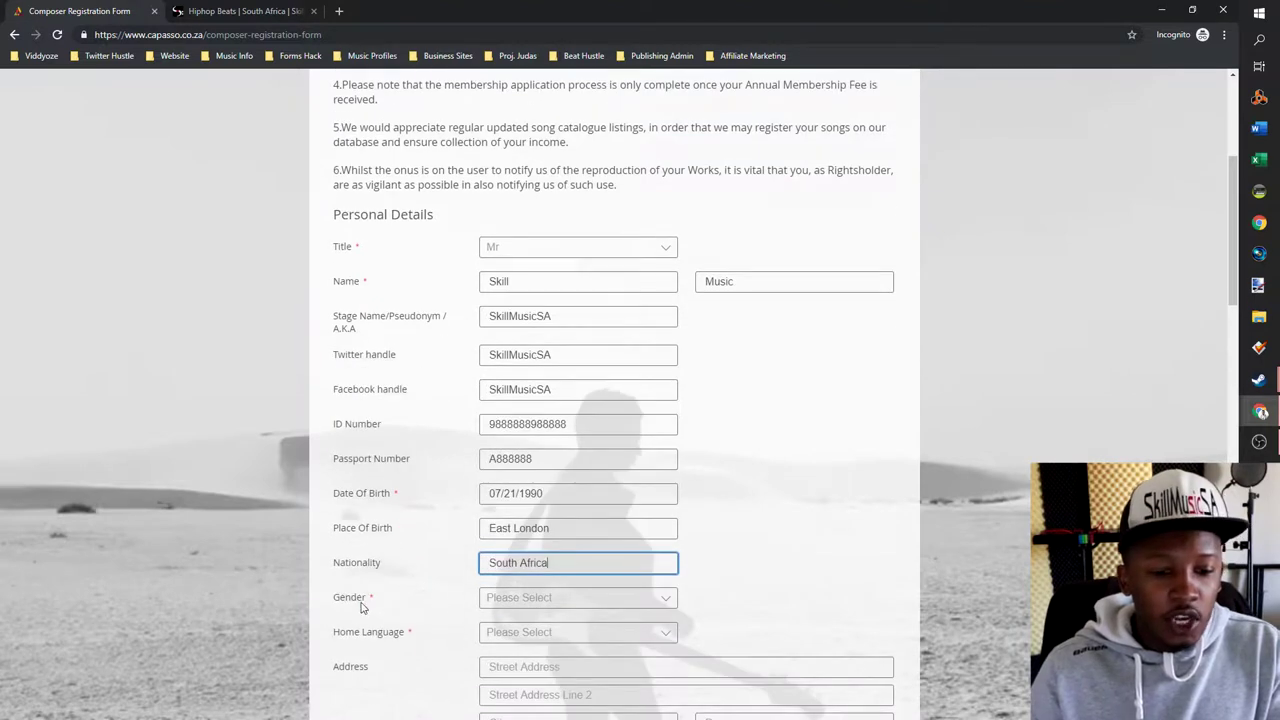
# - Set gender to Male and home language to isiXhosa
pyautogui.click(670, 601)
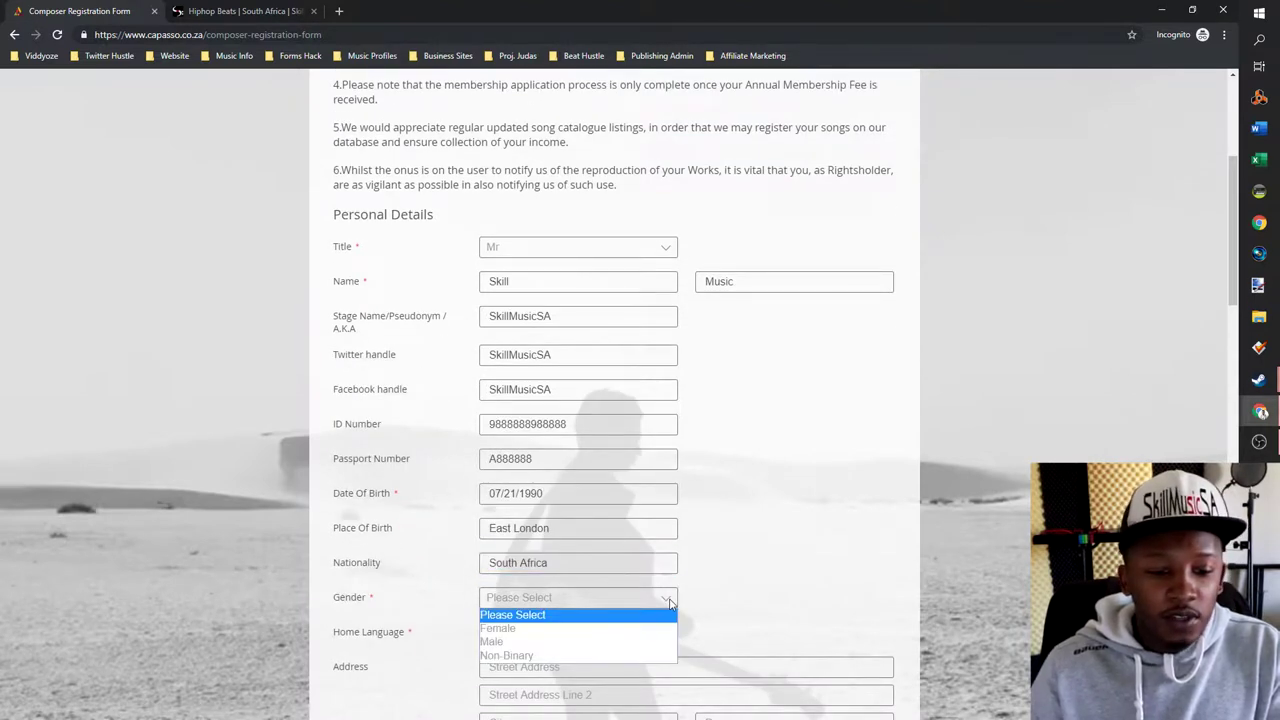
pyautogui.click(538, 644)
pyautogui.click(531, 640)
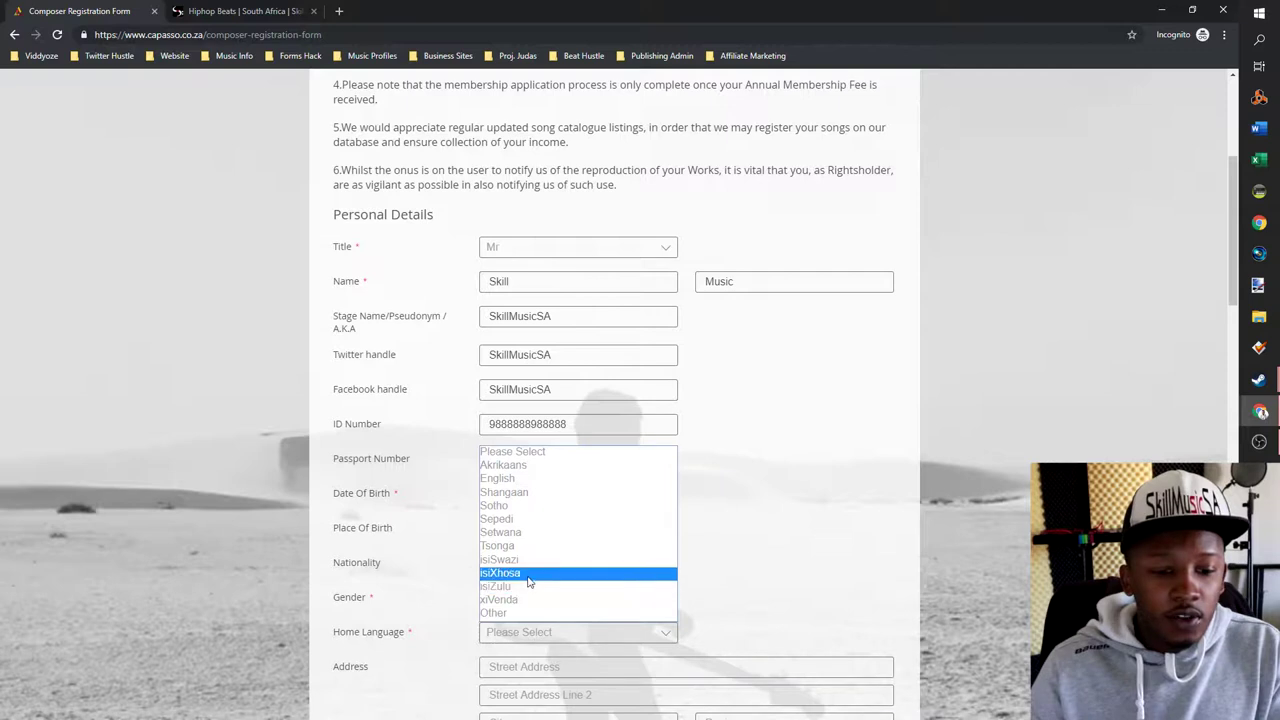
pyautogui.click(528, 574)
pyautogui.scroll(-2, 570, 545)
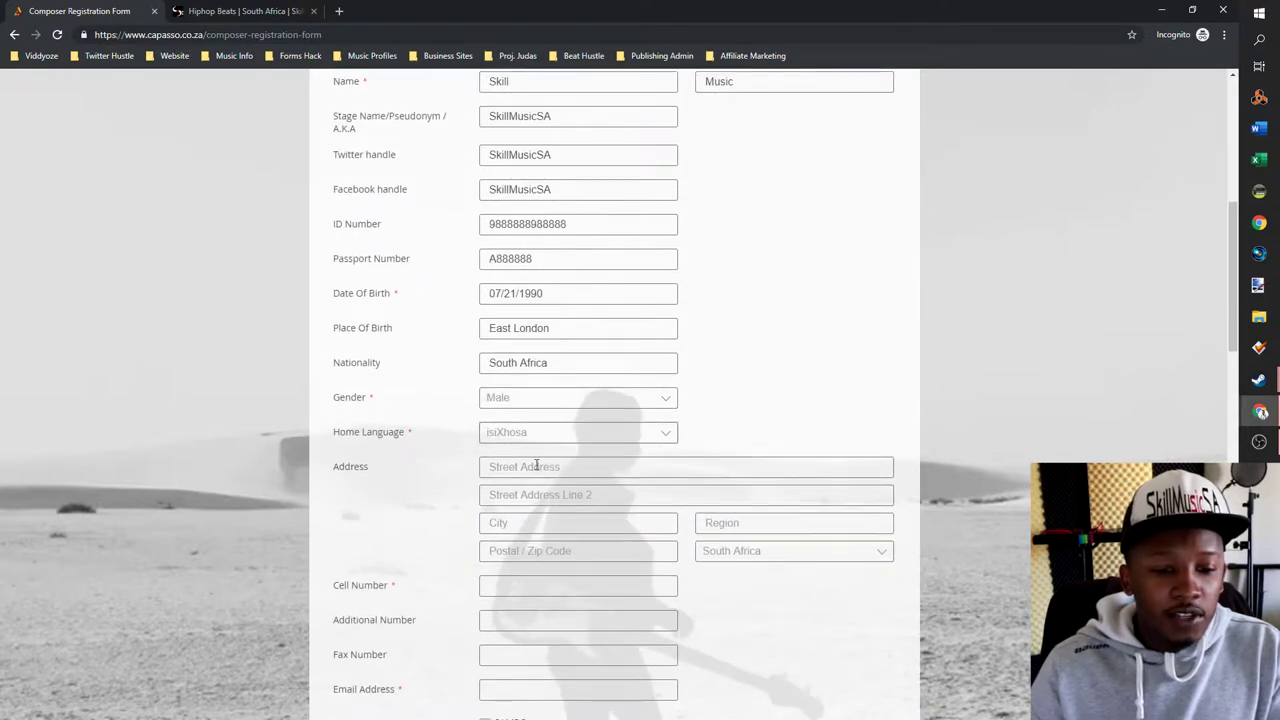
# - Fill in the postal address and cell number from Chrome's saved autofill entry
pyautogui.click(512, 591)
pyautogui.click(768, 623)
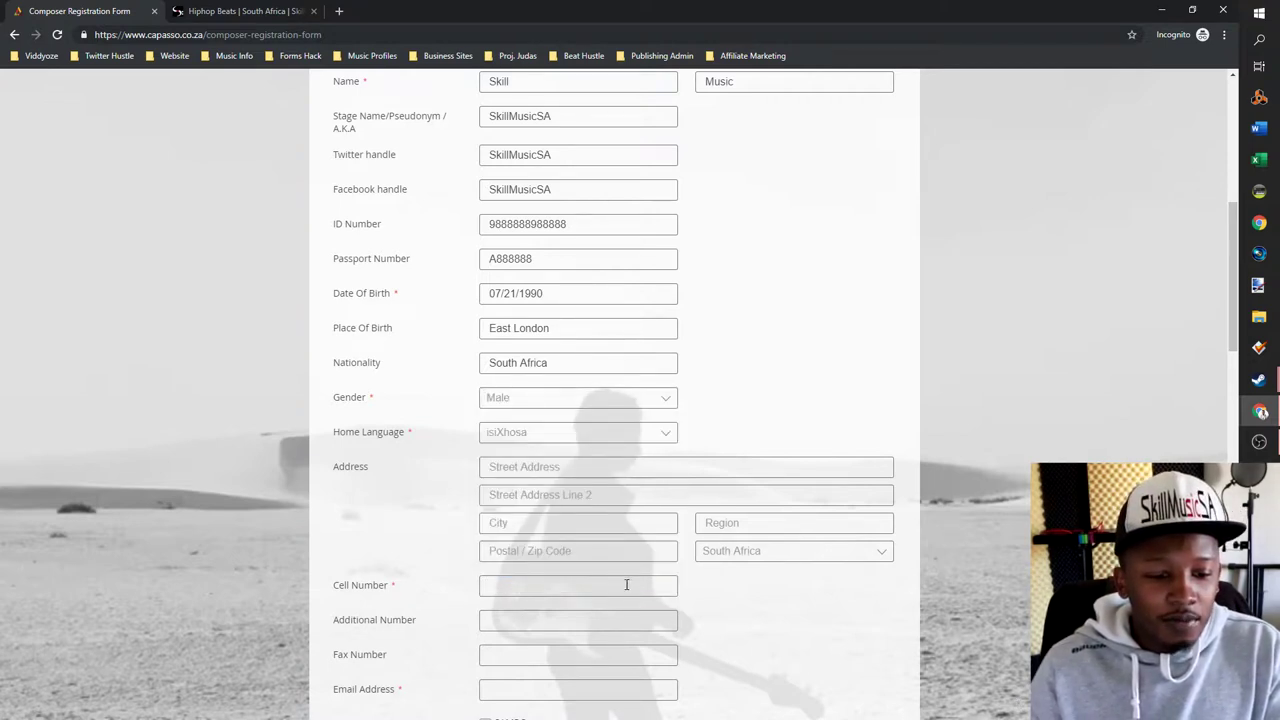
pyautogui.click(593, 584)
pyautogui.write('08')
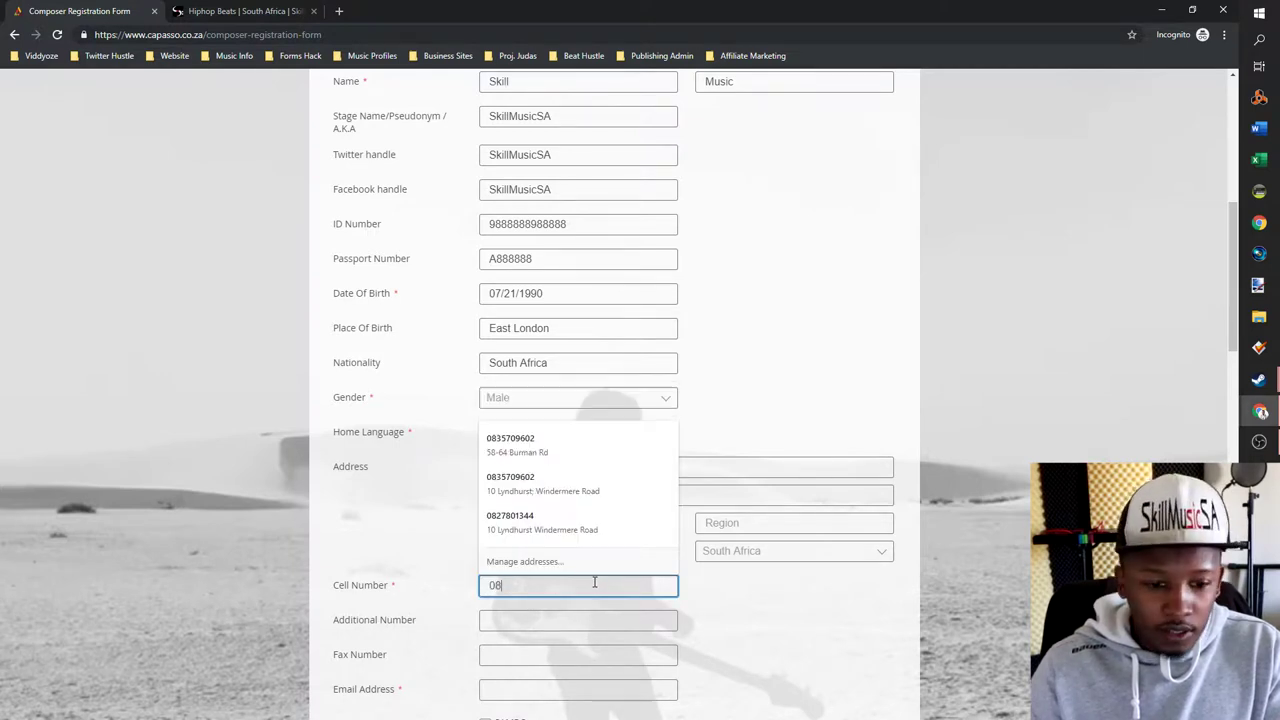
pyautogui.write('32')
pyautogui.click(594, 582)
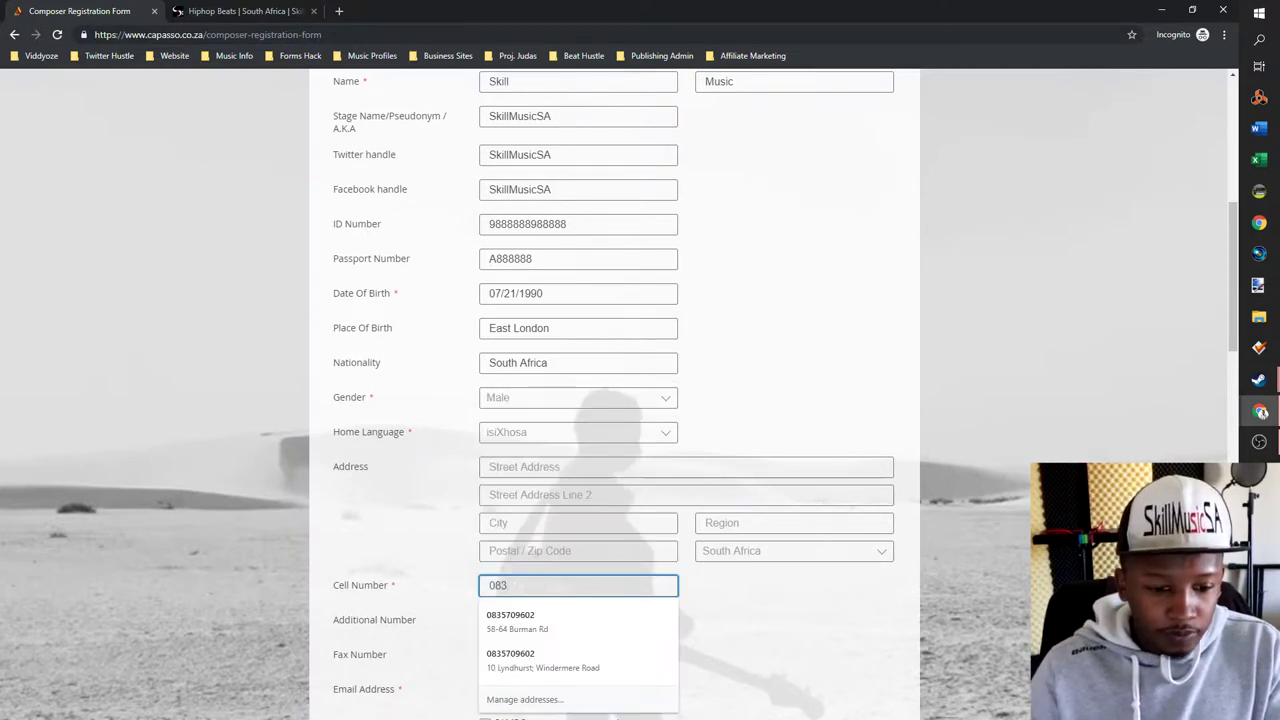
pyautogui.click(594, 620)
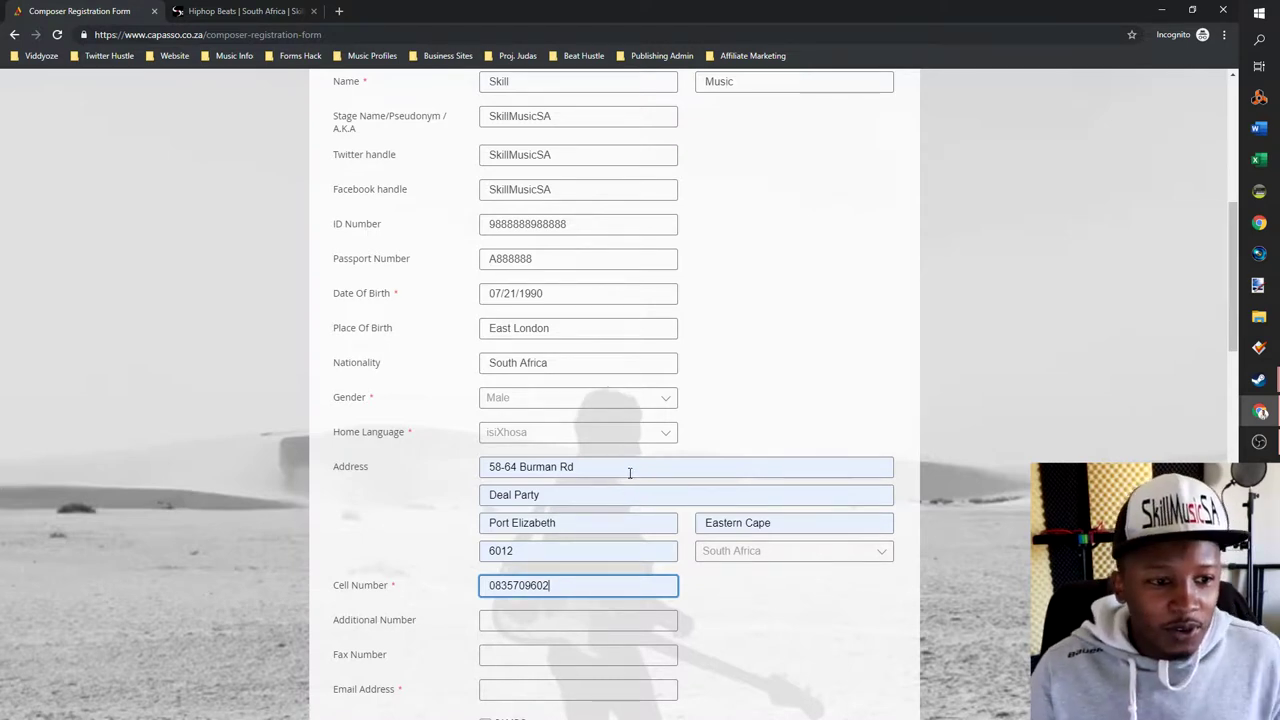
pyautogui.scroll(-2, 646, 546)
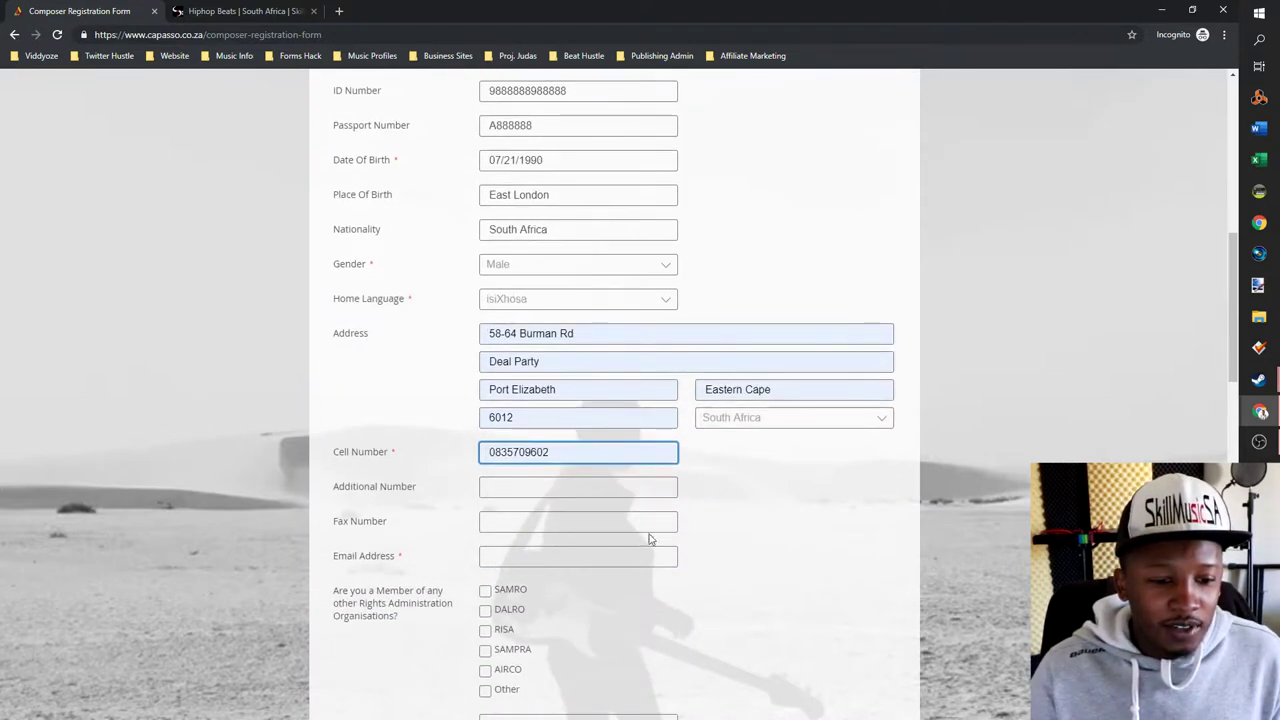
# - Enter the composer's contact e-mail address
pyautogui.click(516, 486)
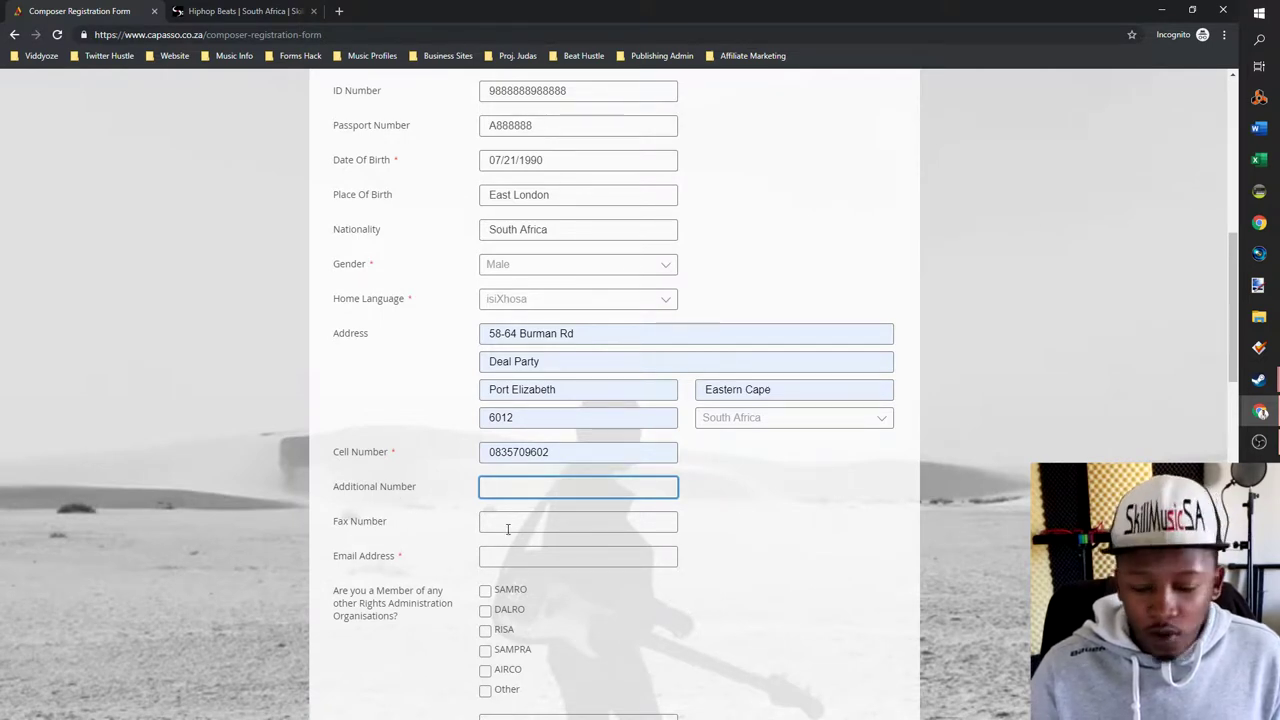
pyautogui.click(495, 521)
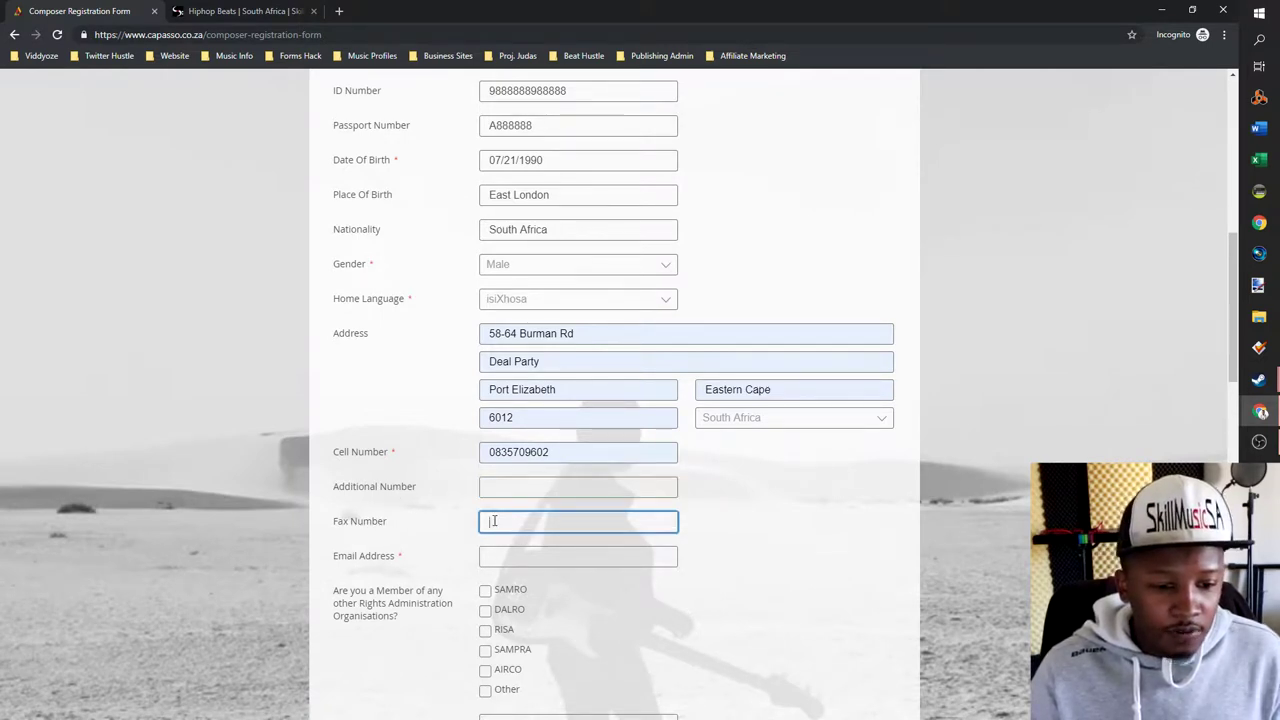
pyautogui.click(578, 557)
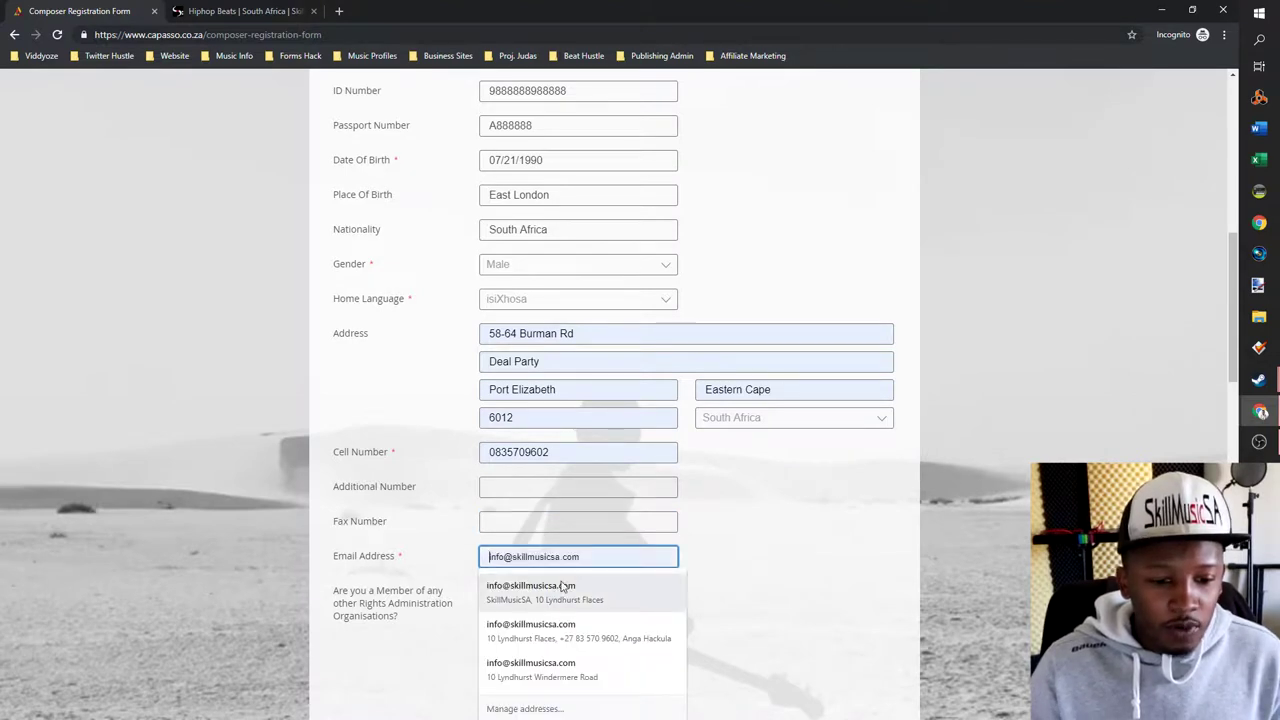
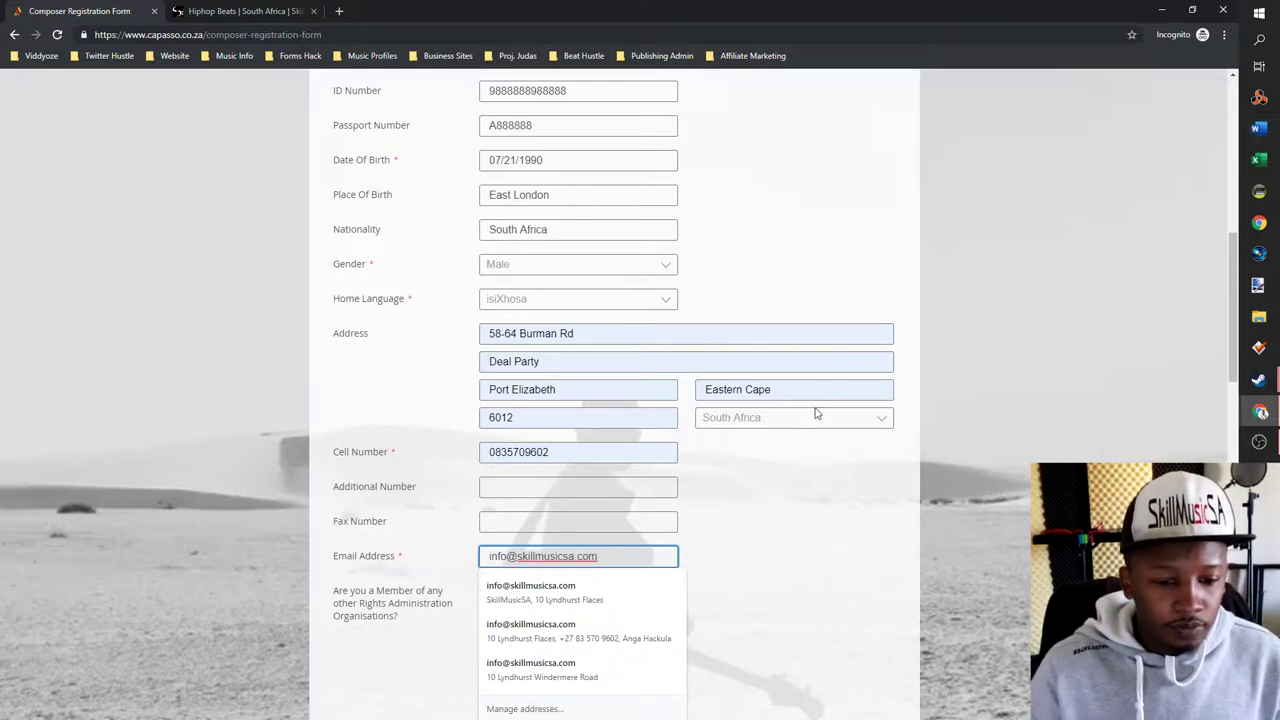
pyautogui.click(787, 548)
pyautogui.scroll(-3, 563, 486)
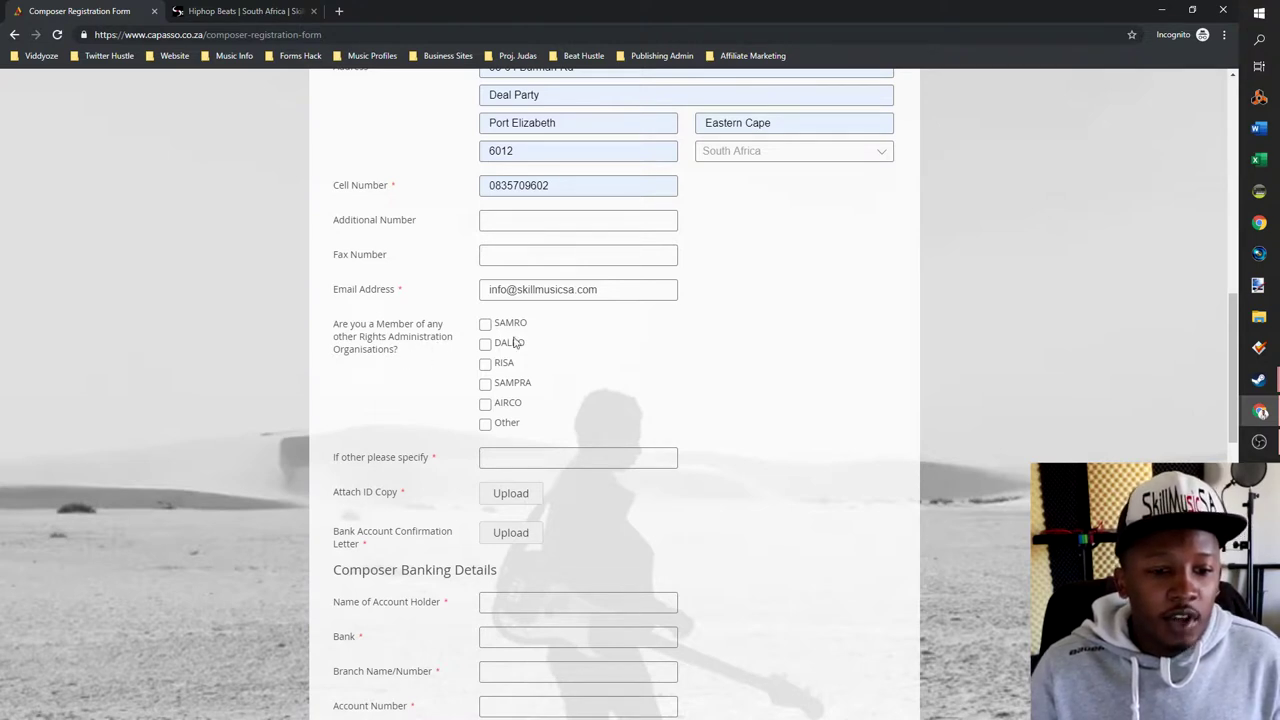
# - Tick SAMRO, RISA and SAMPRA as the composer's other rights organisation memberships
pyautogui.click(485, 325)
pyautogui.click(486, 364)
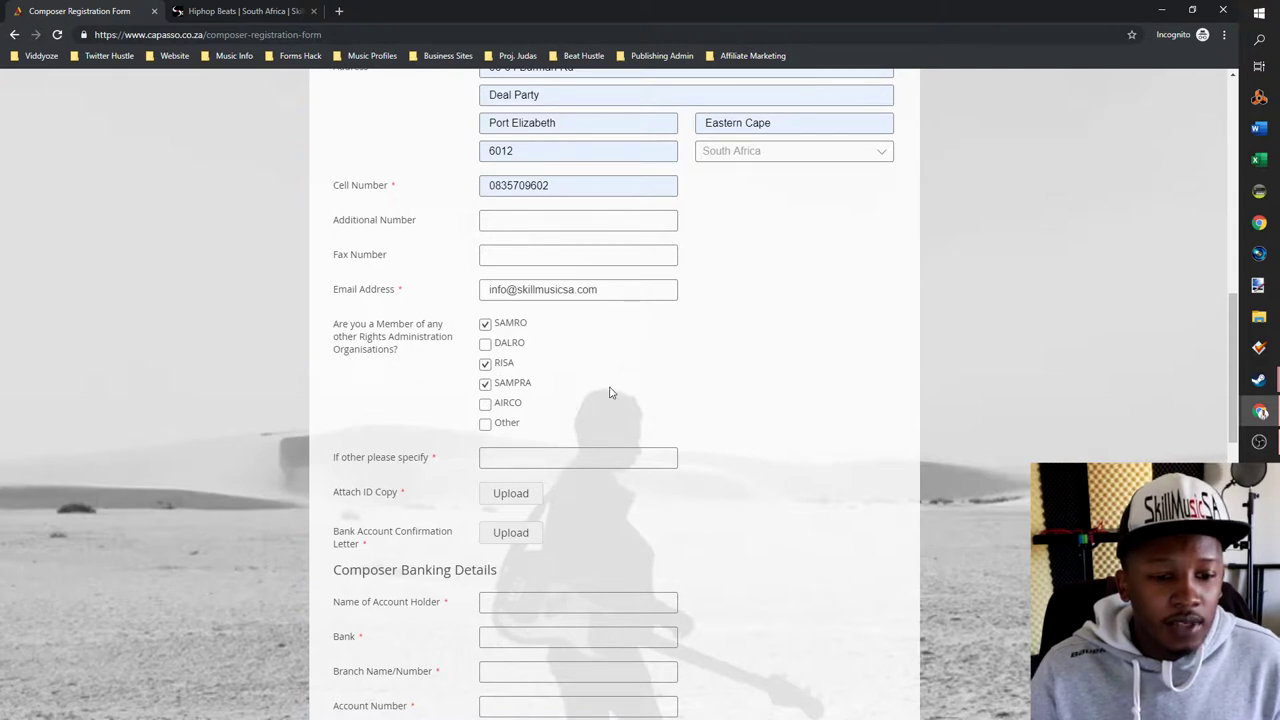
pyautogui.scroll(-1, 583, 341)
pyautogui.scroll(1, 583, 337)
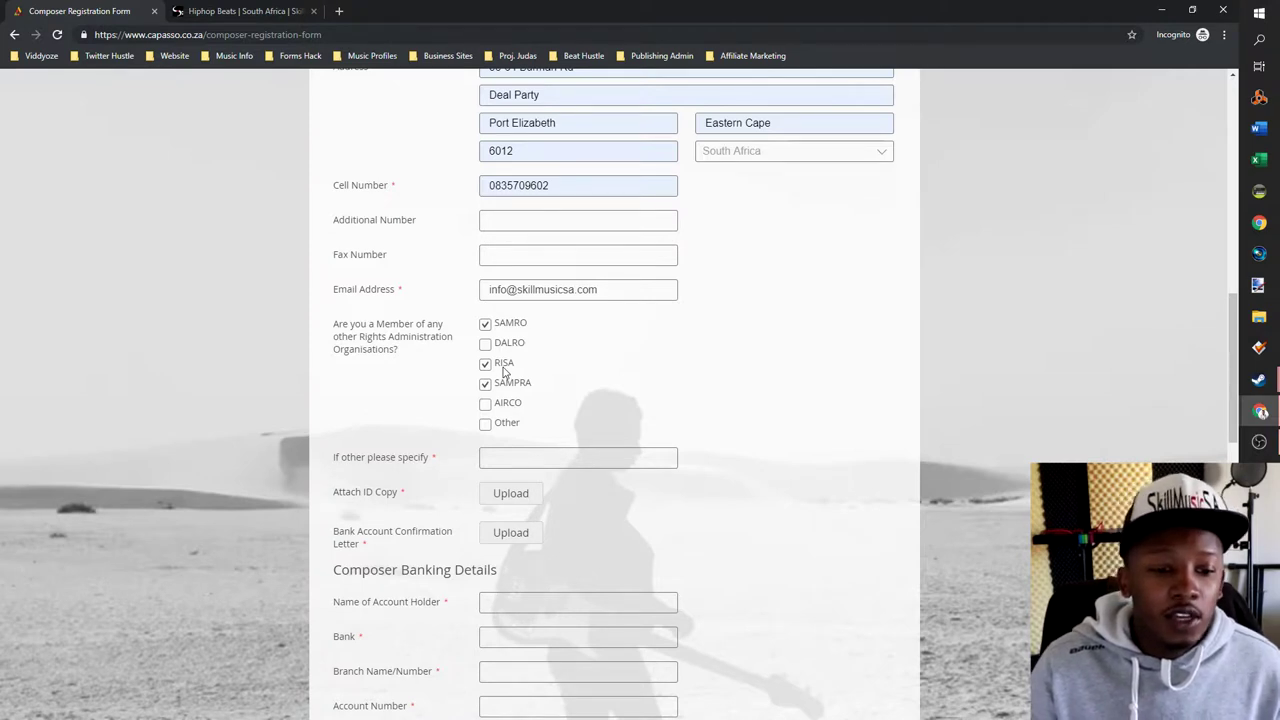
pyautogui.scroll(-2, 508, 390)
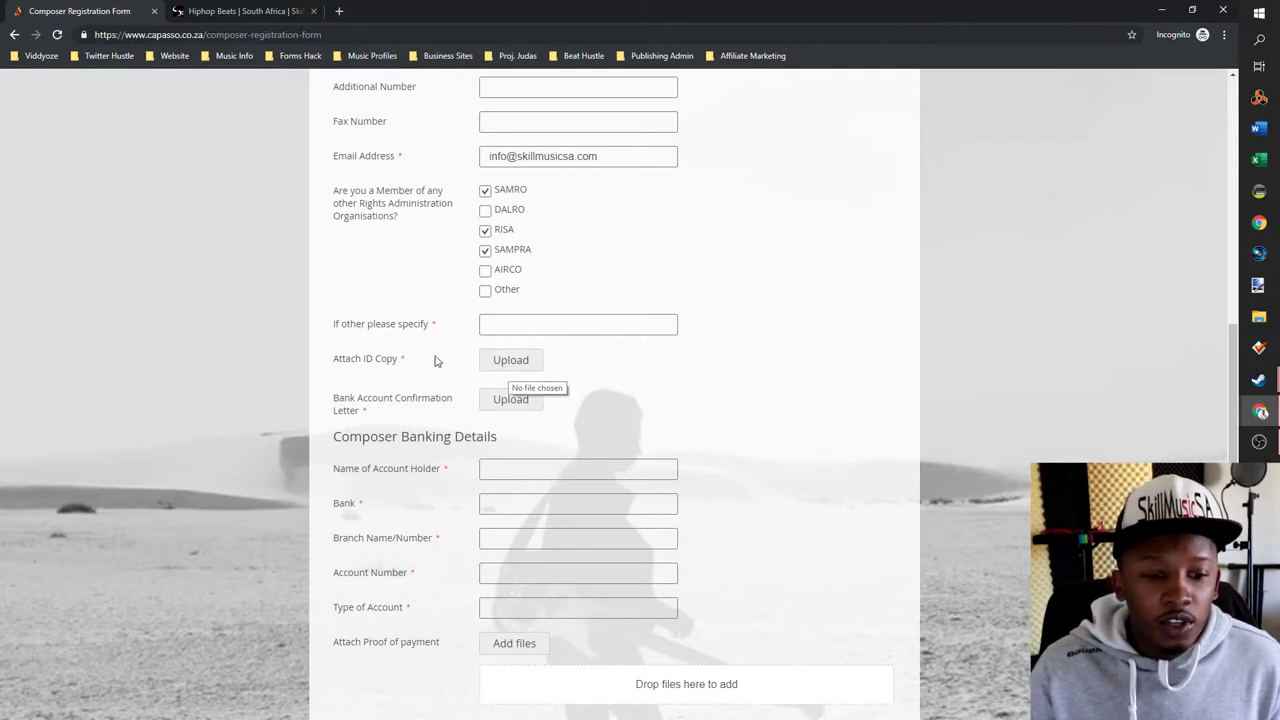
# - Upload _DMP4088.jpg as the Attach ID Copy file
pyautogui.click(510, 364)
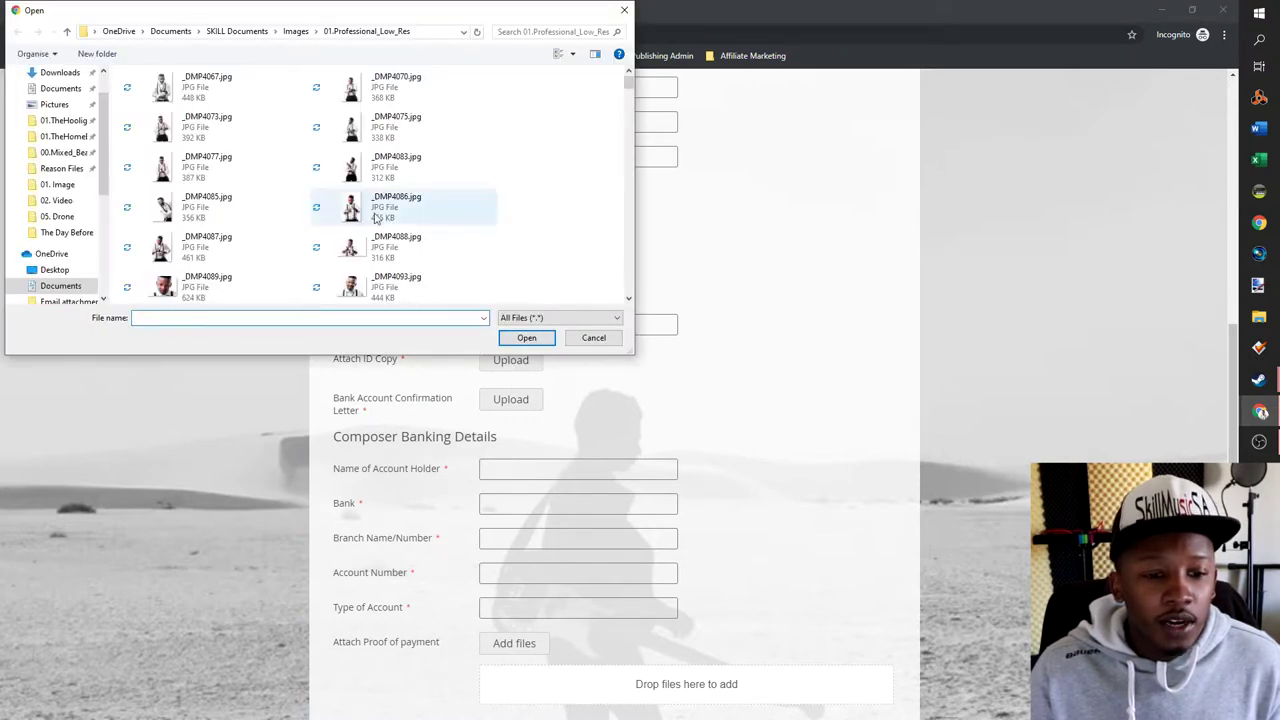
pyautogui.click(407, 254)
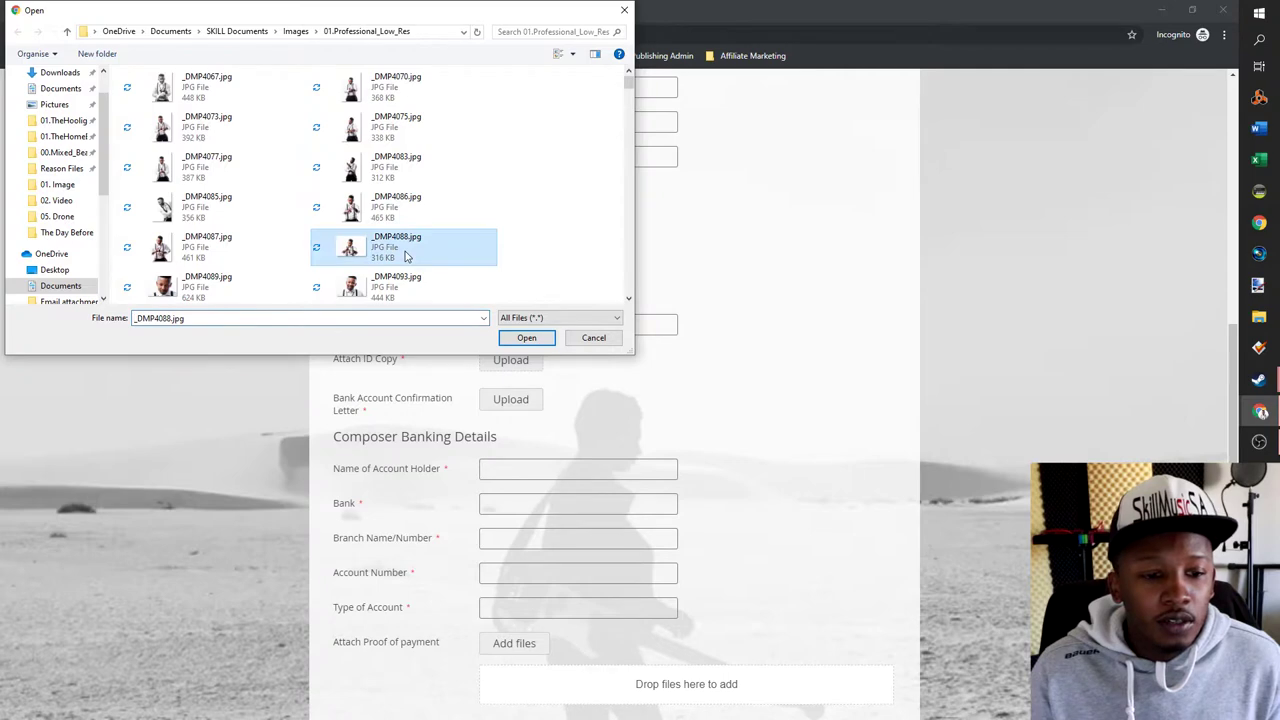
pyautogui.click(539, 342)
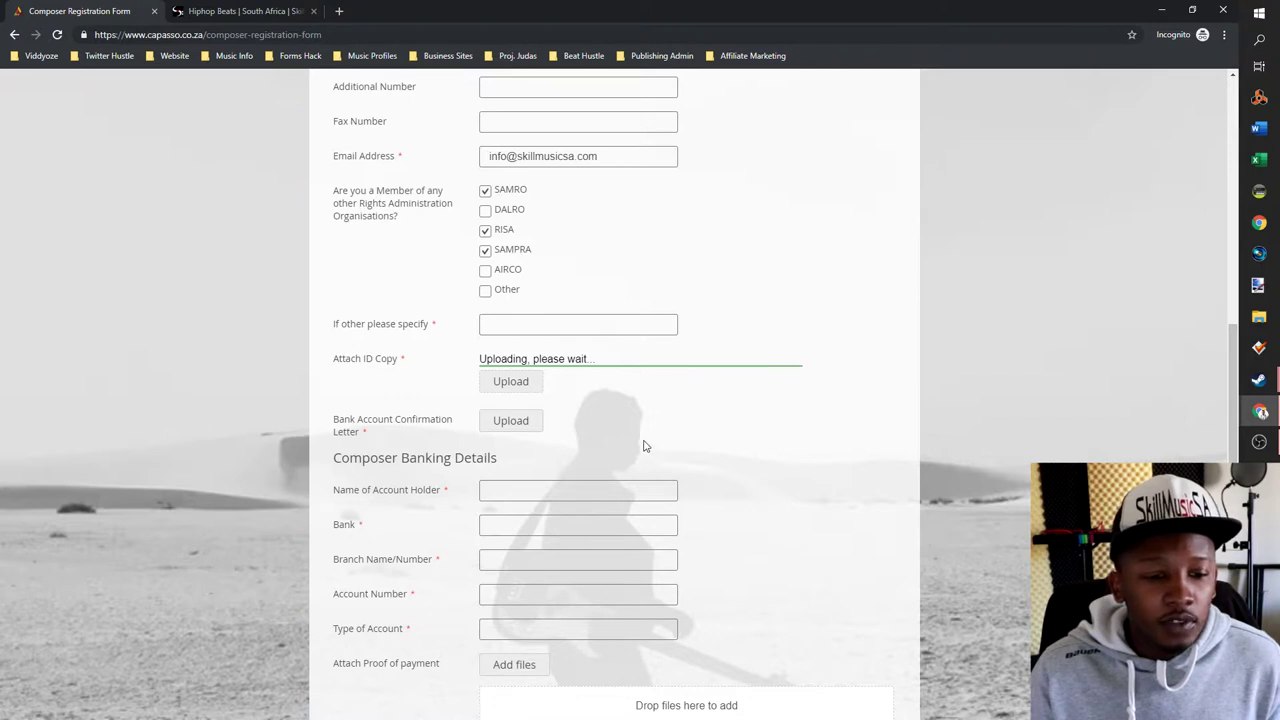
pyautogui.scroll(-1, 560, 378)
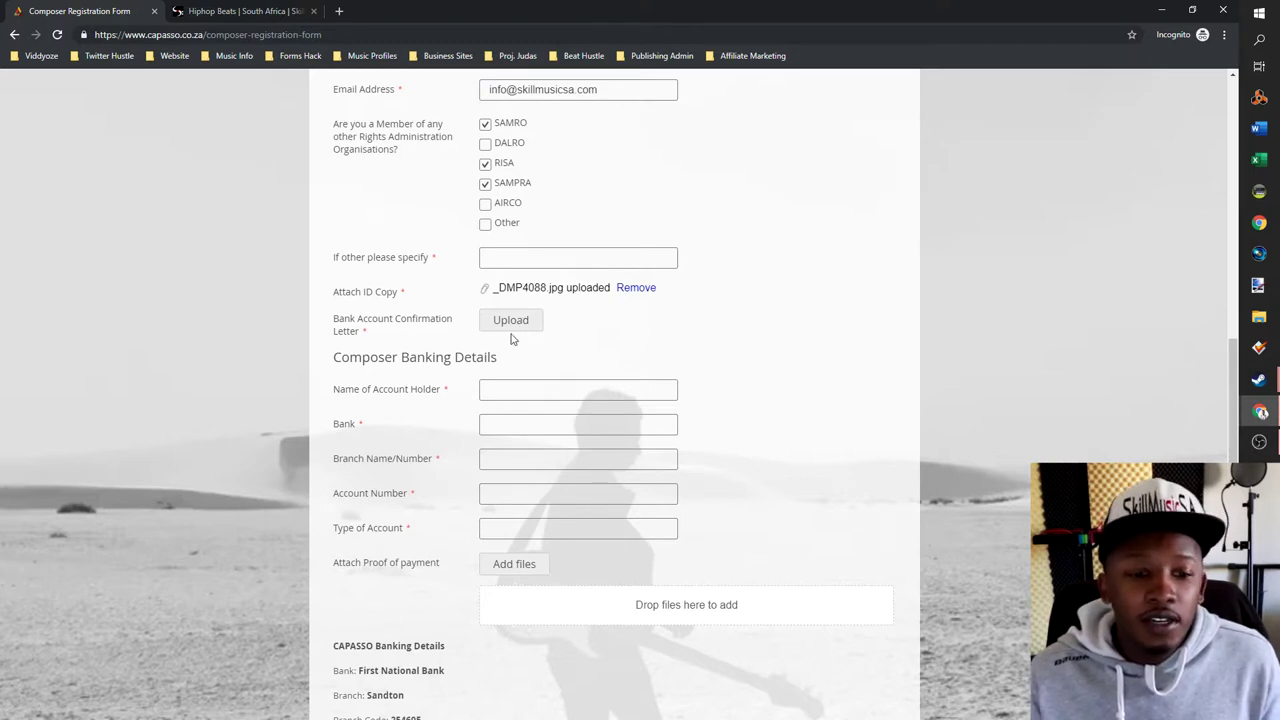
# - Enter ABSA as the bank and 632005 as the branch number
pyautogui.scroll(-2, 508, 345)
pyautogui.scroll(2, 500, 340)
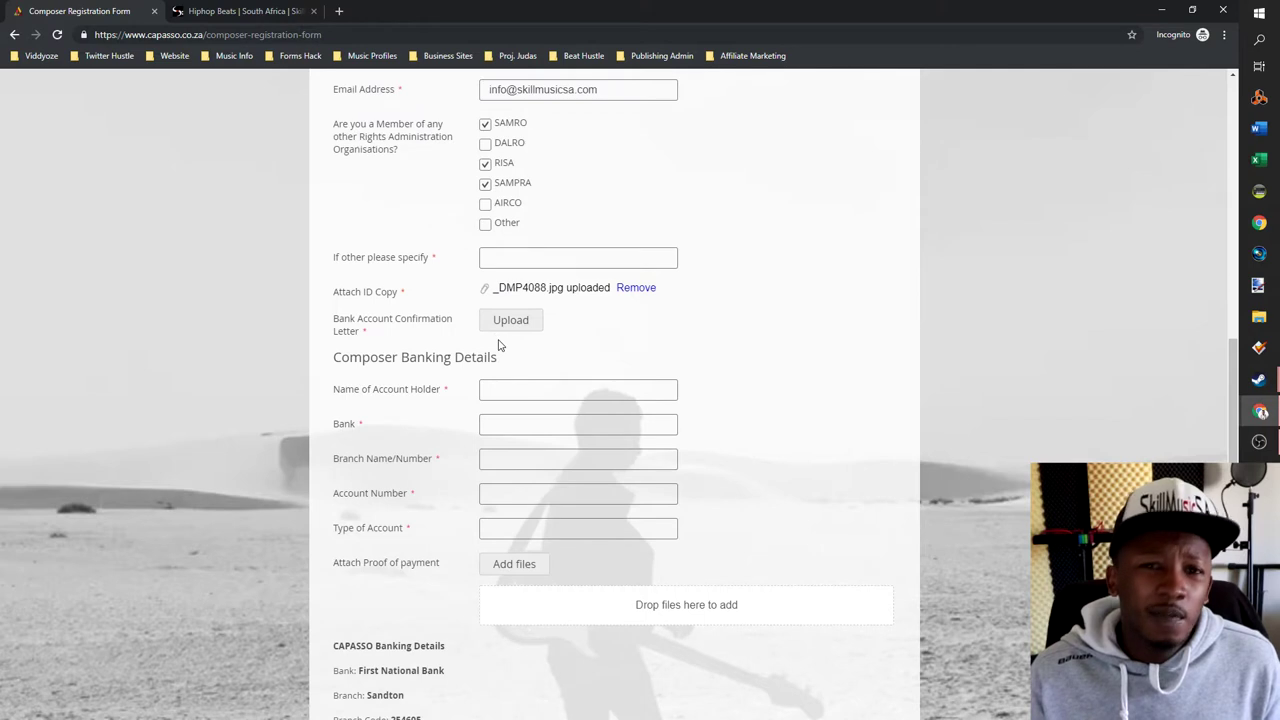
pyautogui.click(510, 389)
pyautogui.click(947, 443)
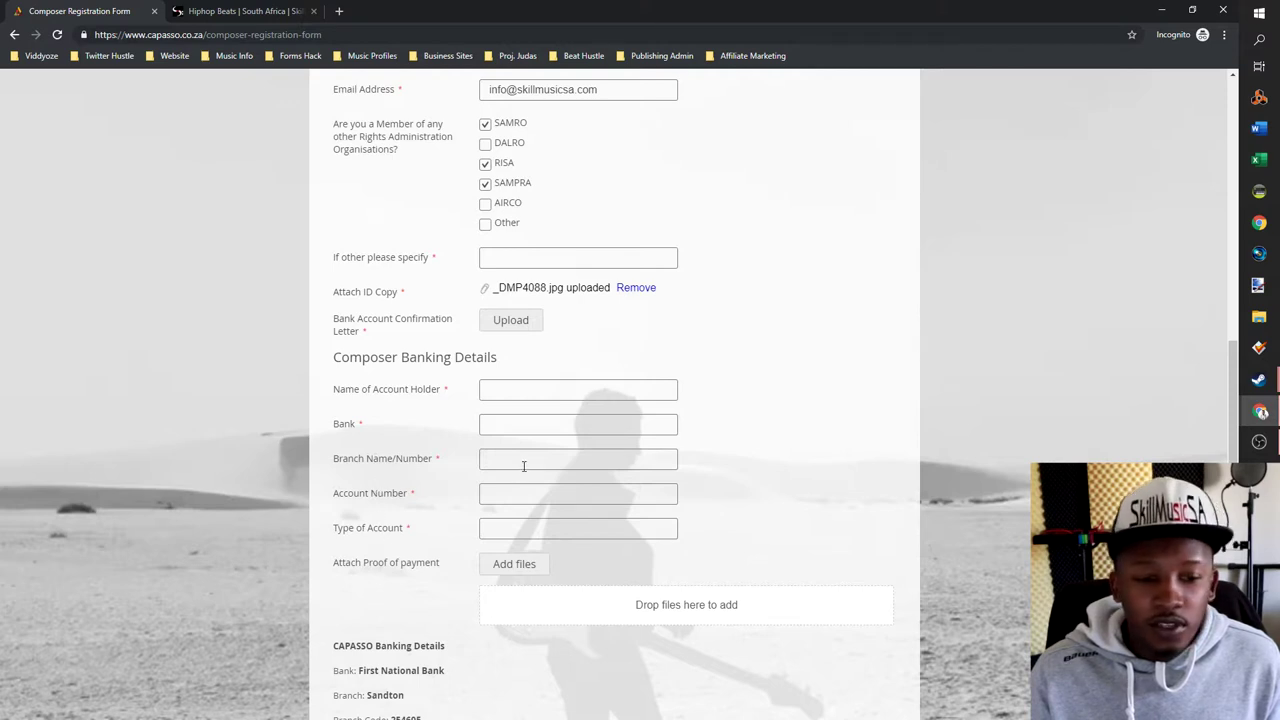
pyautogui.click(525, 428)
pyautogui.write('ABA')
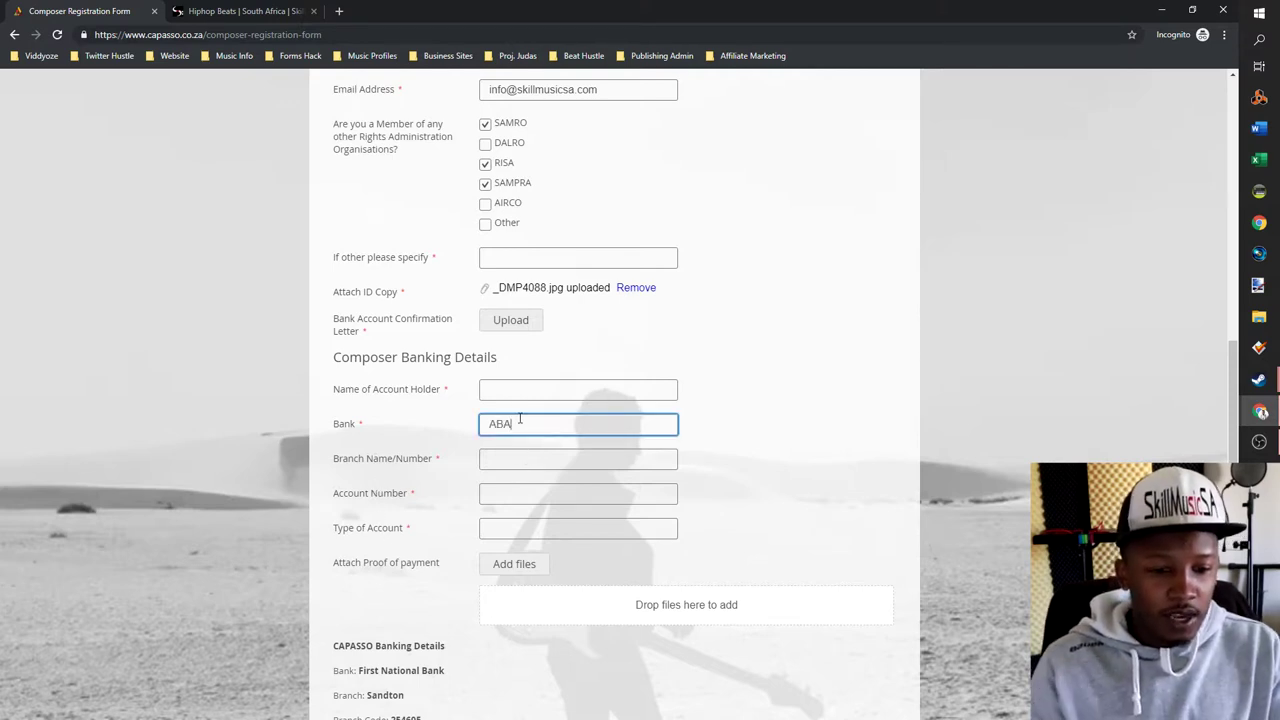
pyautogui.write('SA')
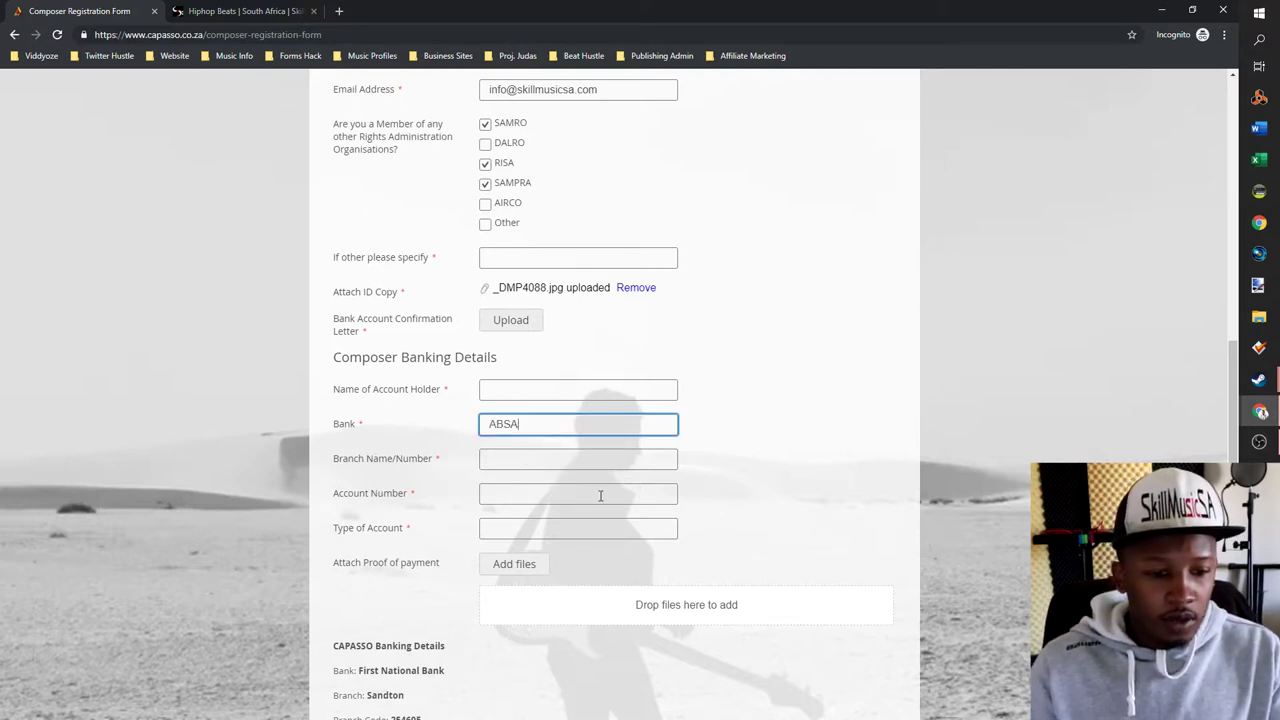
pyautogui.click(578, 458)
pyautogui.write('632005')
# - Fill in the account holder's name, the bank account number, and account type Cheque
pyautogui.click(524, 386)
pyautogui.write('Skill')
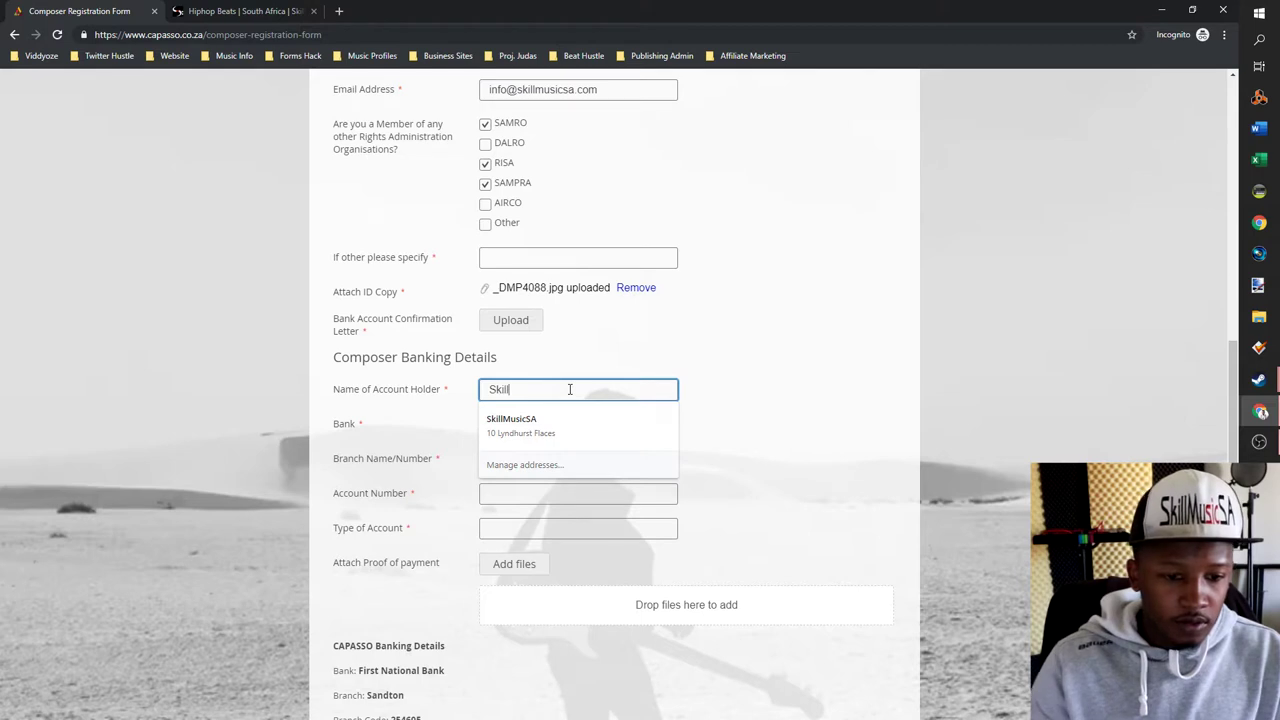
pyautogui.click(709, 389)
pyautogui.click(528, 496)
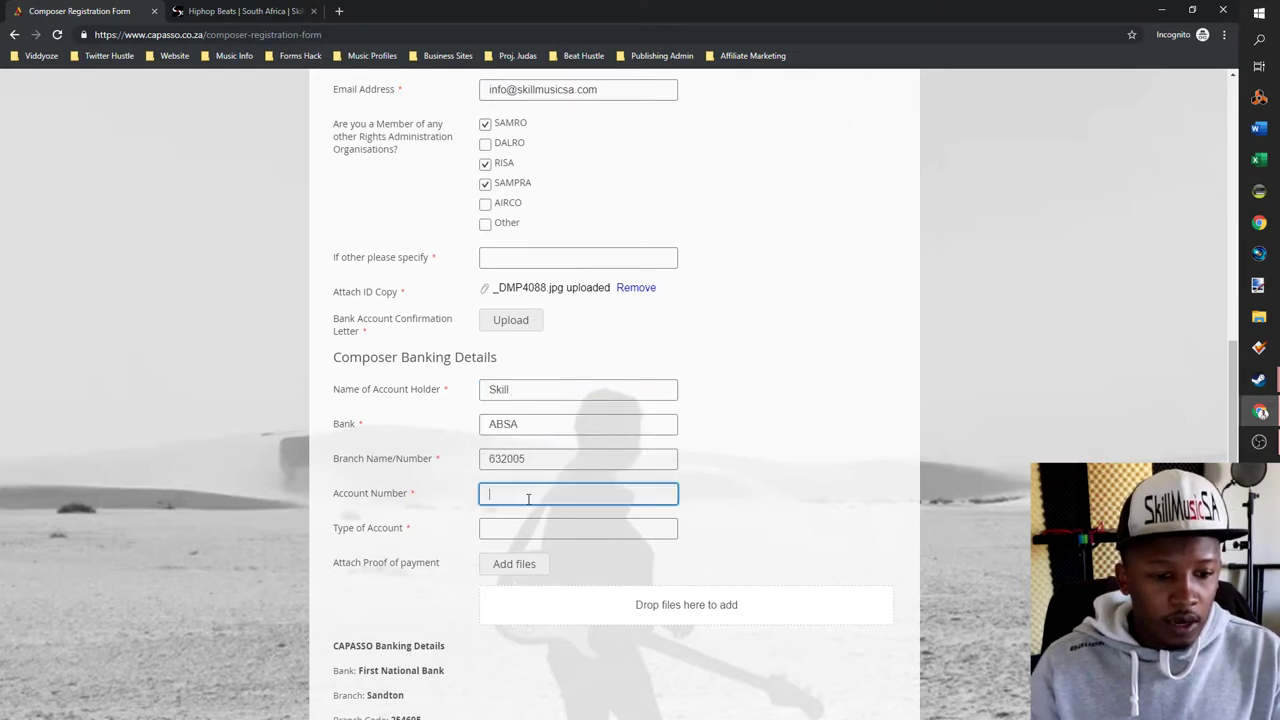
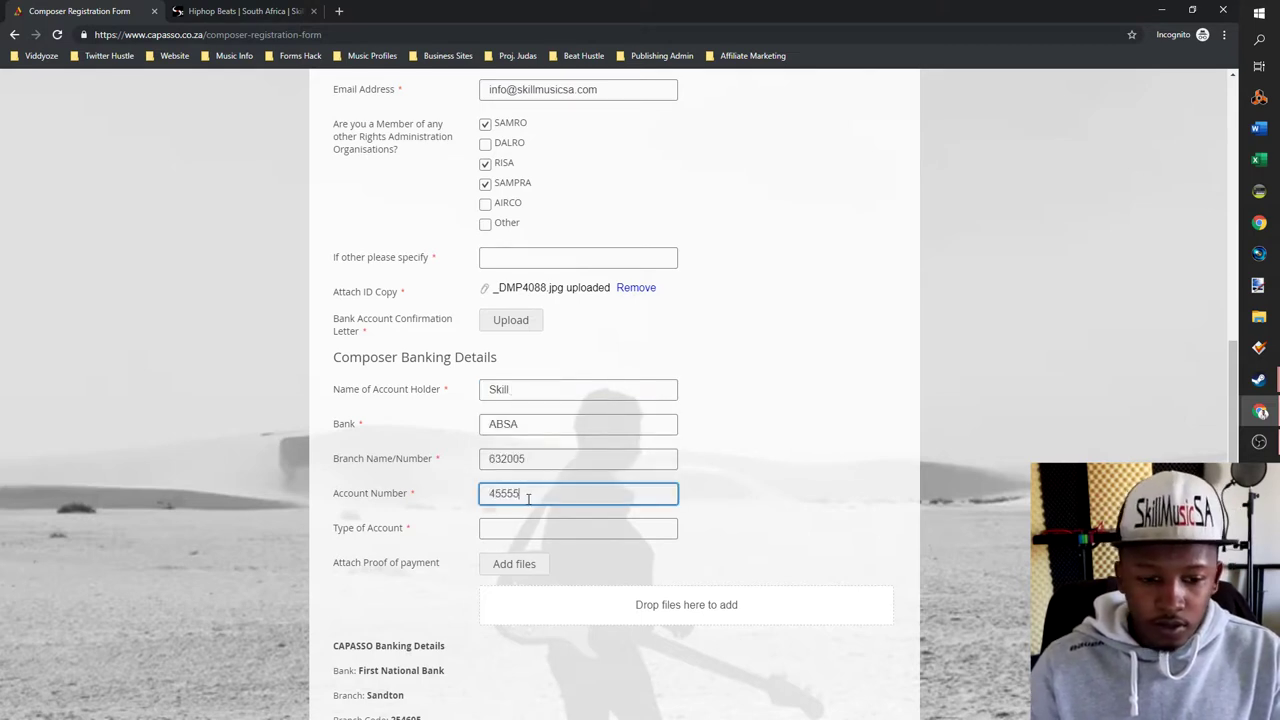
pyautogui.rightClick(541, 495)
pyautogui.click(503, 542)
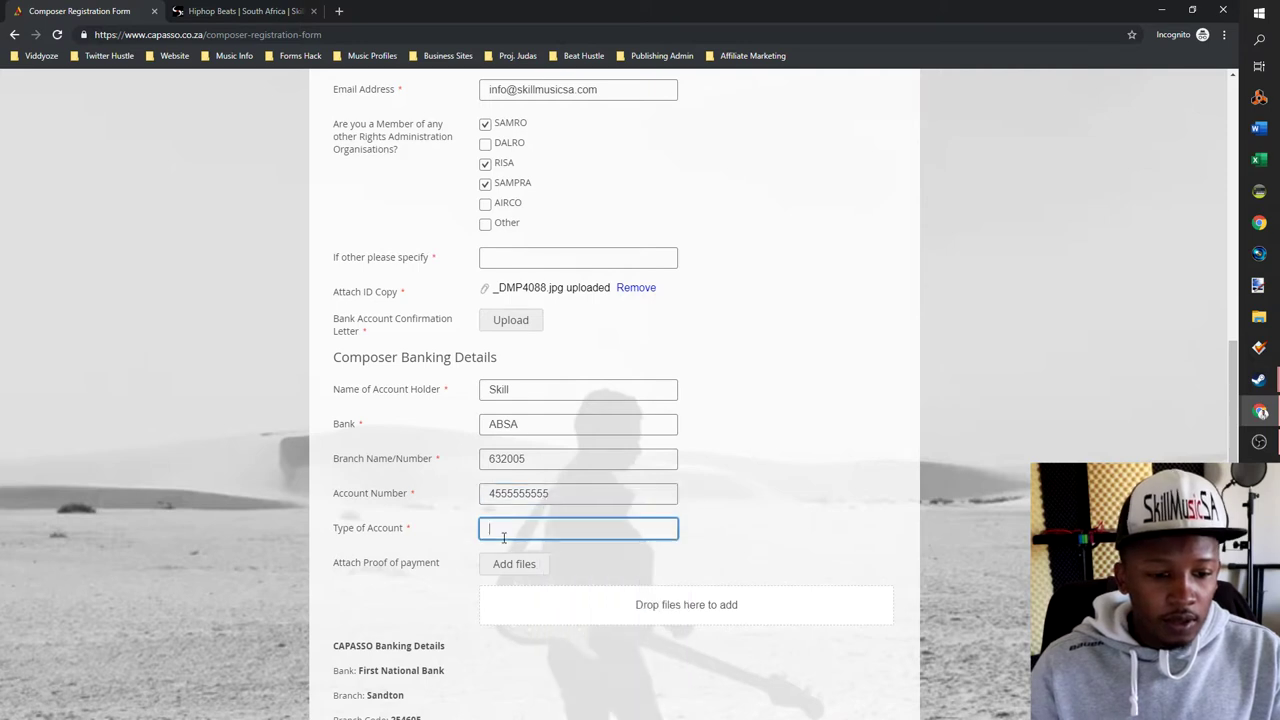
pyautogui.write('Cheque')
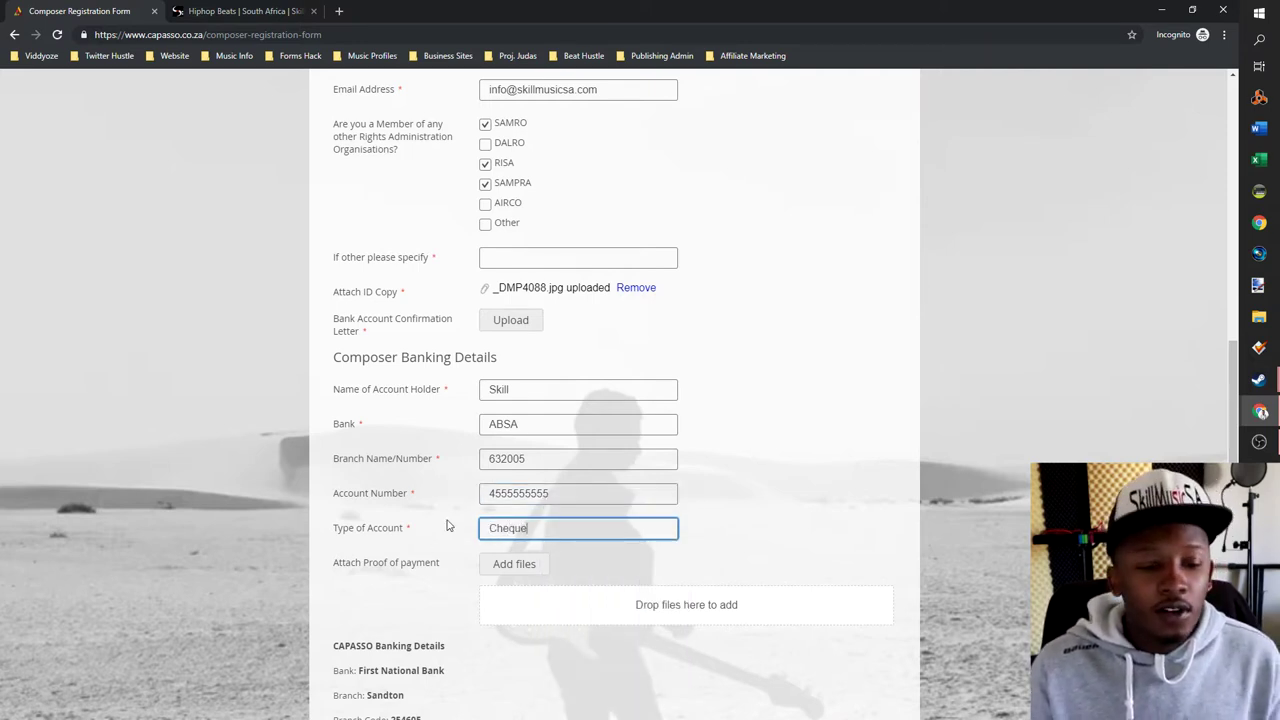
pyautogui.scroll(-1, 572, 524)
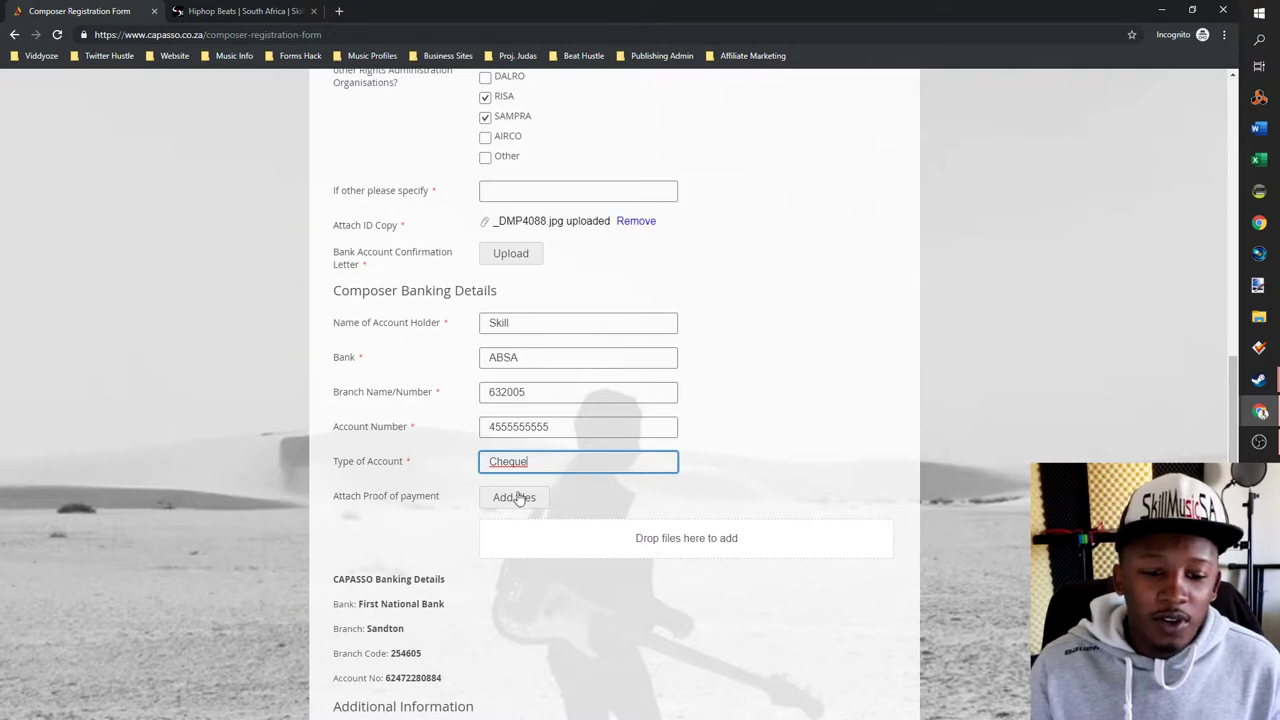
# - Enter publisher SkillMusicSA PUb and tick Mood Music or Library Music and Commercial Music
pyautogui.scroll(-2, 607, 510)
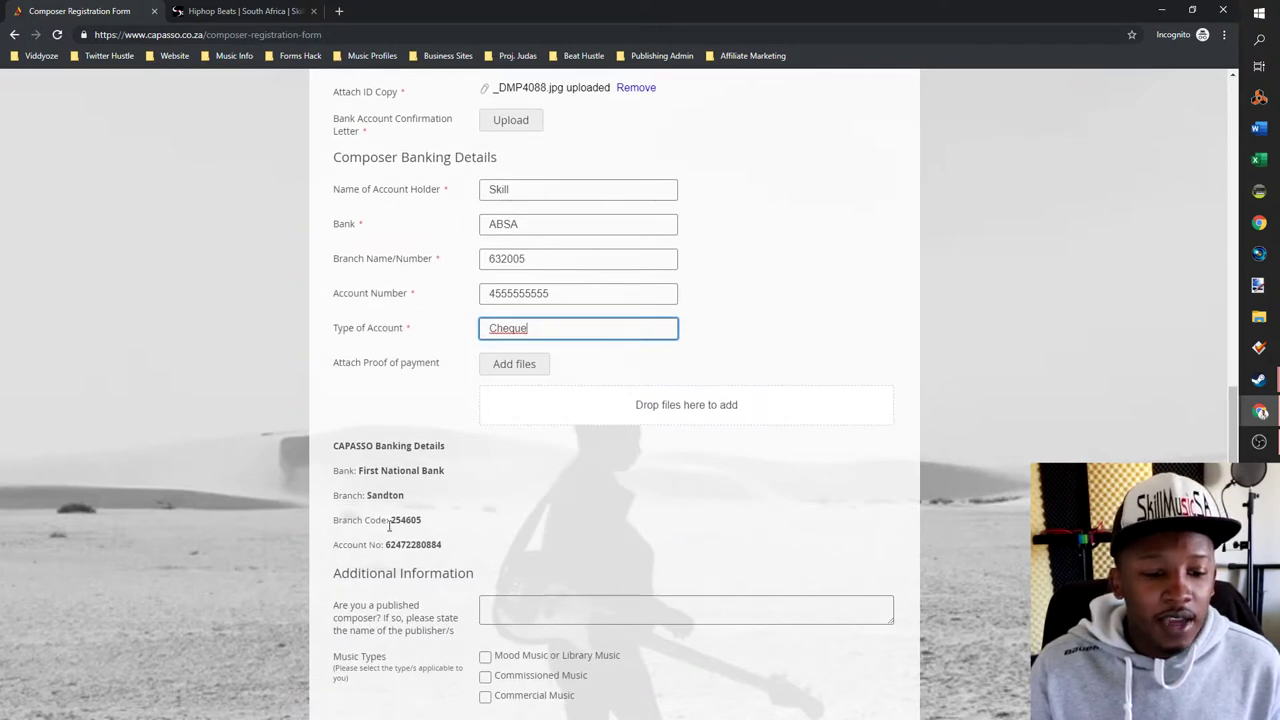
pyautogui.scroll(-1, 443, 561)
pyautogui.scroll(-2, 443, 561)
pyautogui.scroll(1, 477, 531)
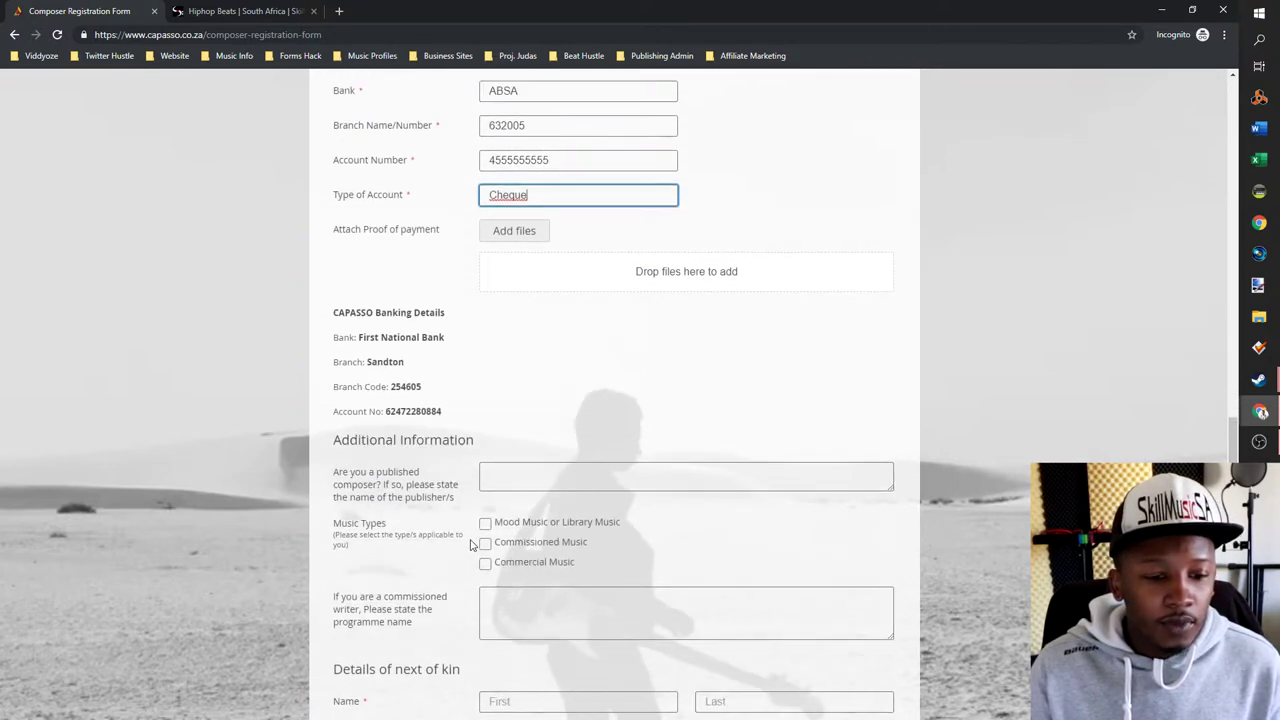
pyautogui.scroll(-1, 468, 436)
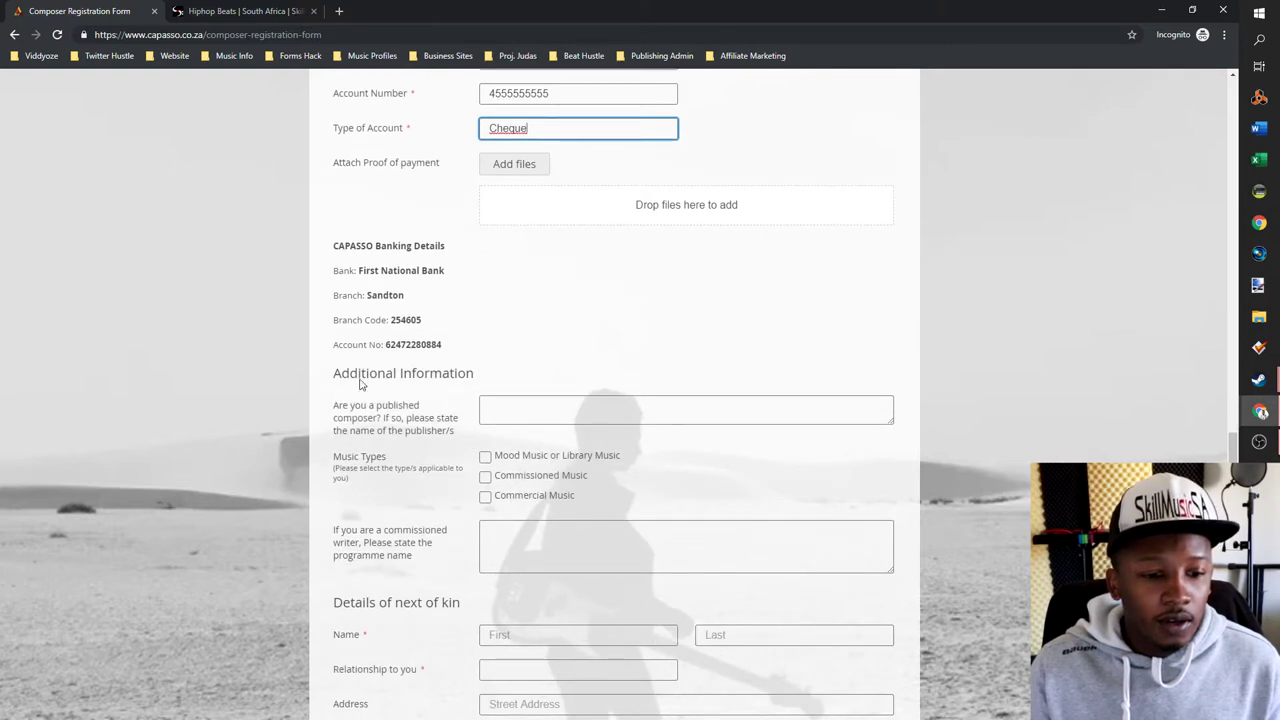
pyautogui.click(539, 413)
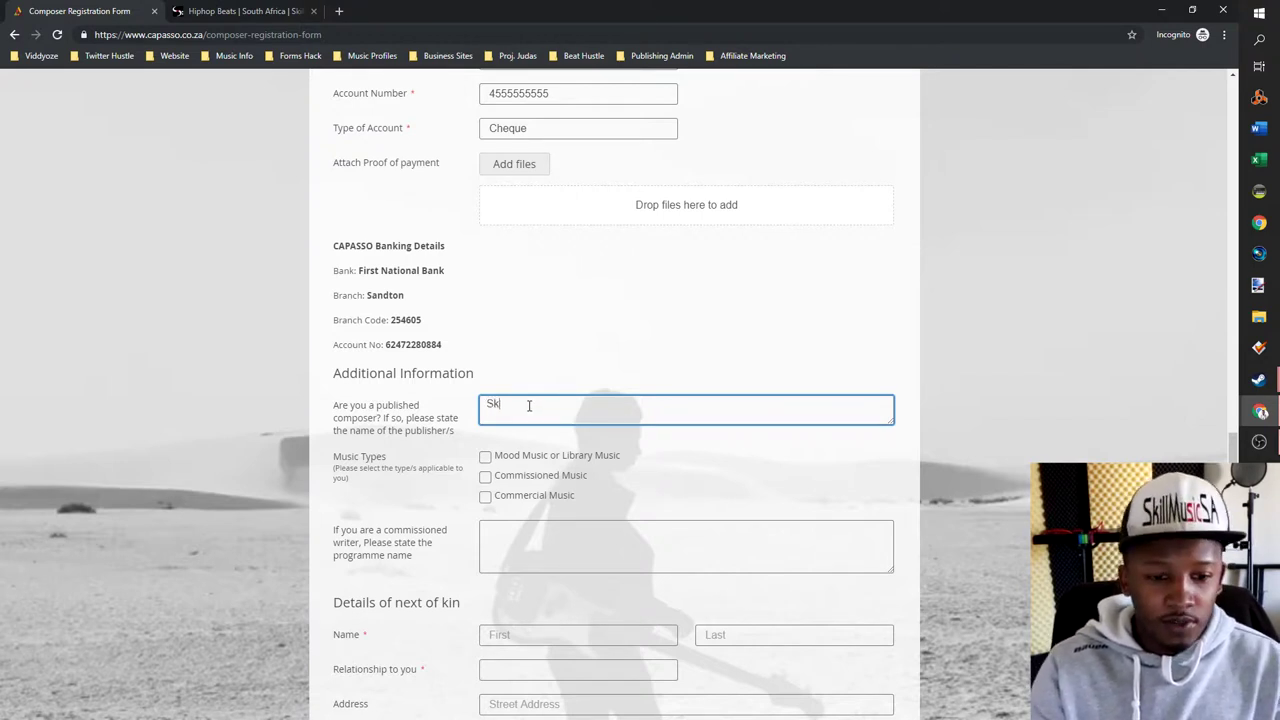
pyautogui.write('MusicSA PUb')
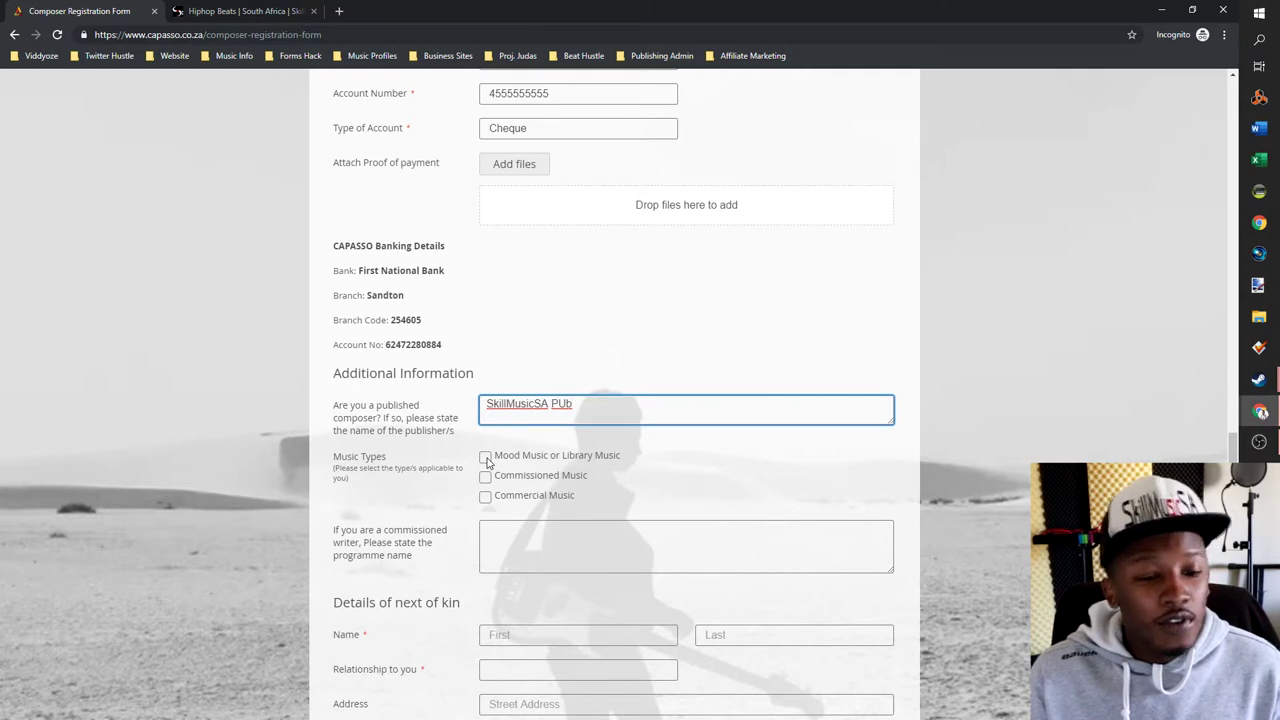
pyautogui.click(486, 459)
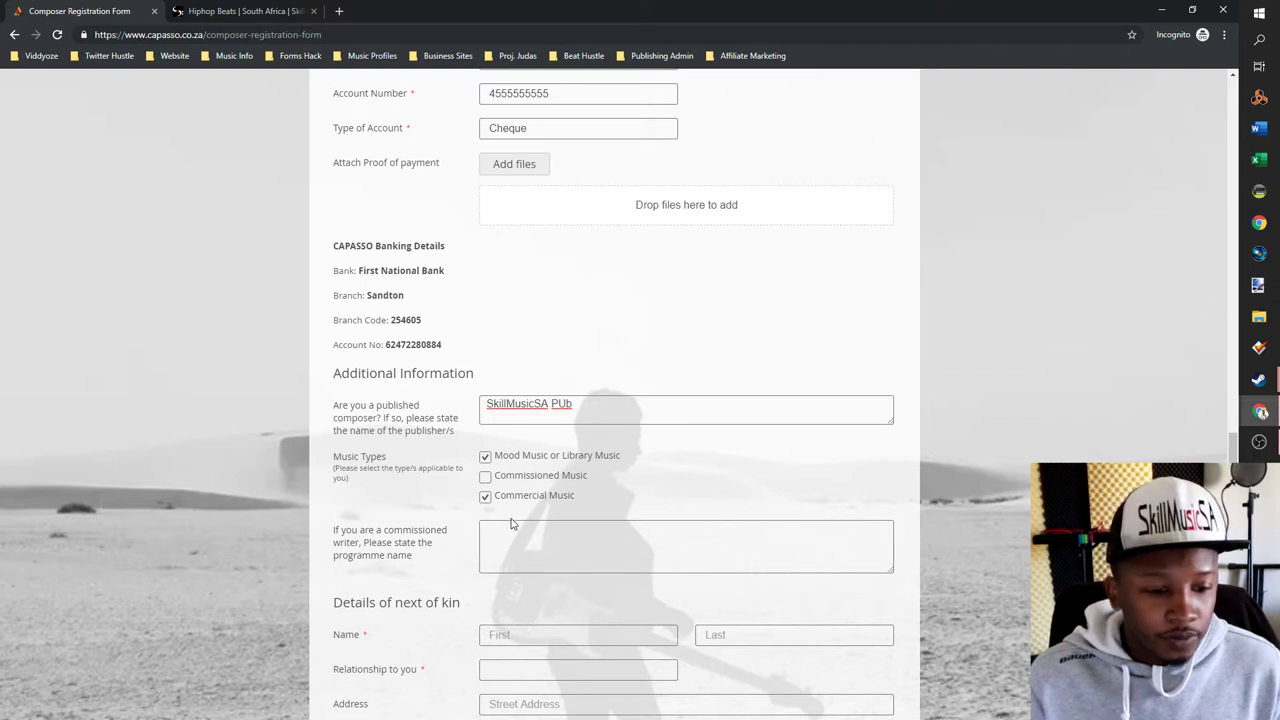
pyautogui.scroll(-1, 508, 441)
pyautogui.scroll(-2, 518, 477)
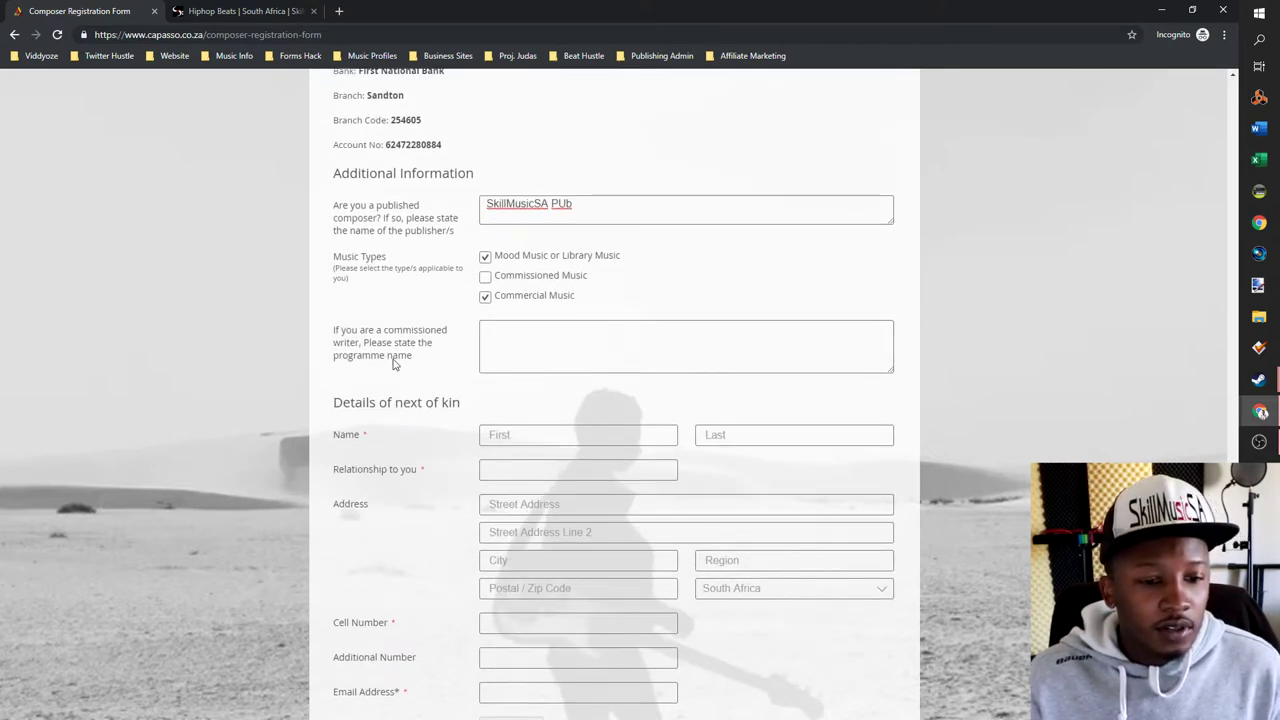
# - Set the next of kin's relationship to Brother
pyautogui.click(534, 347)
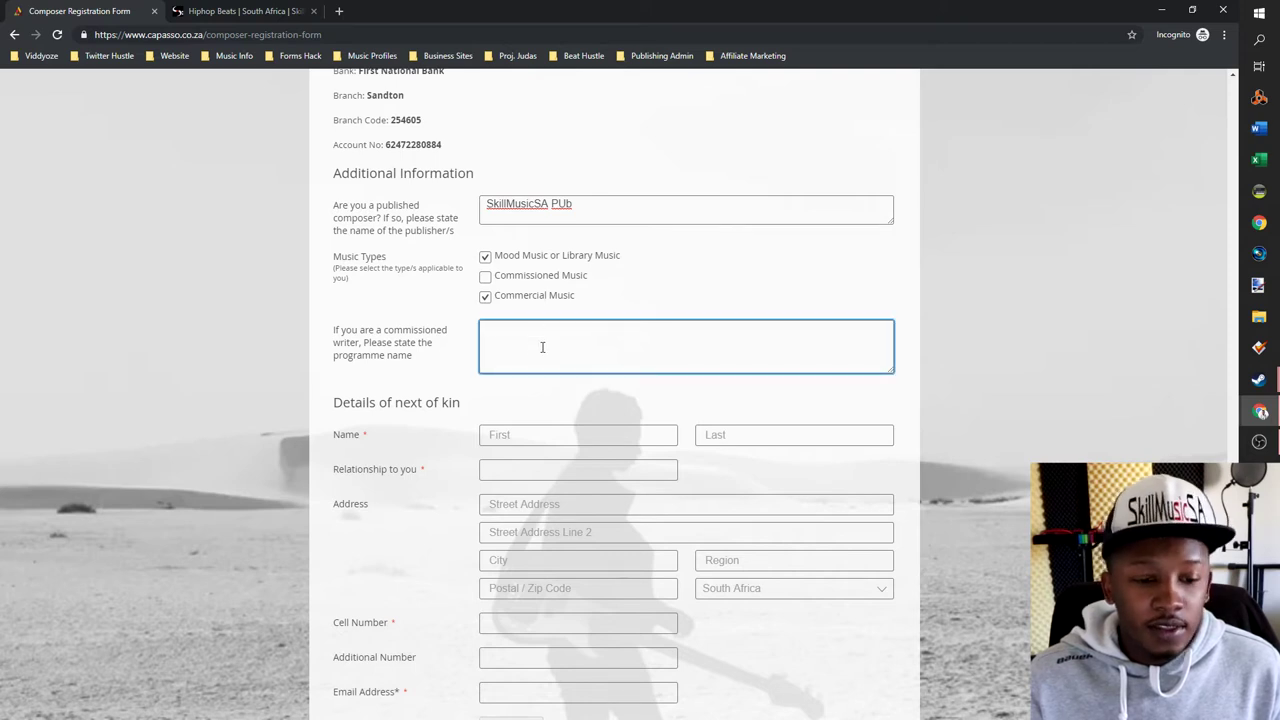
pyautogui.scroll(-2, 771, 306)
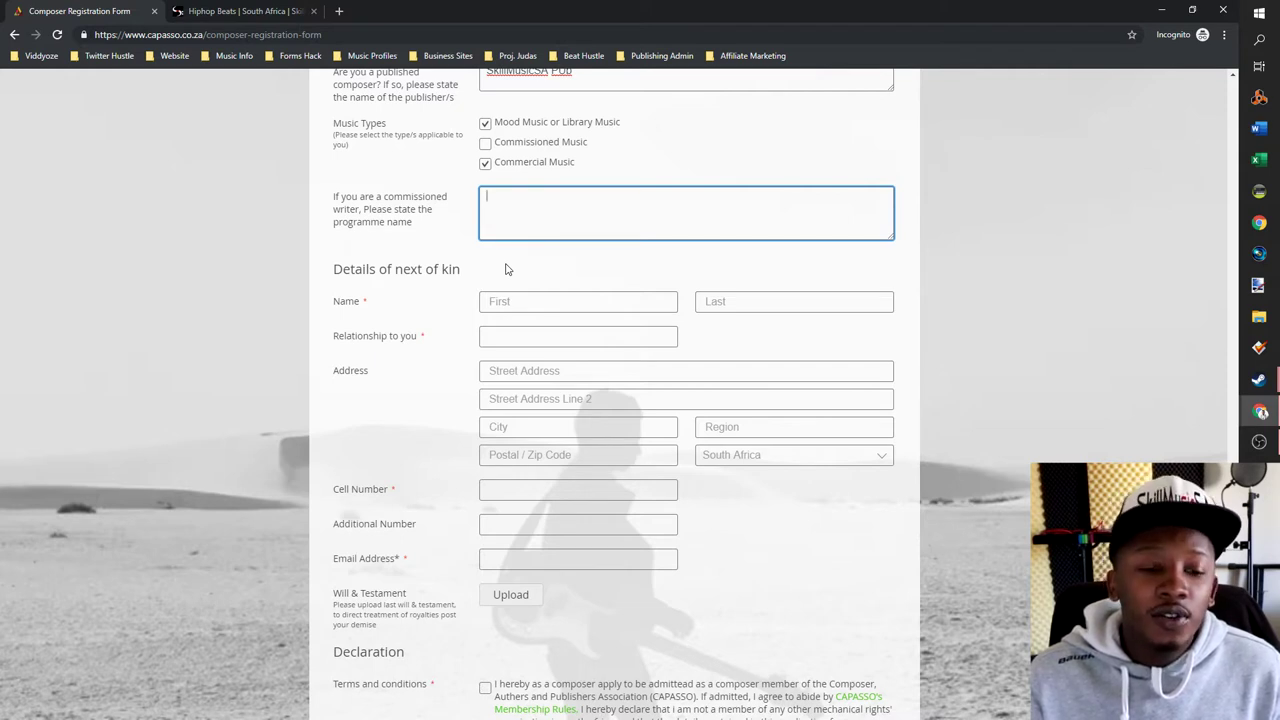
pyautogui.click(500, 337)
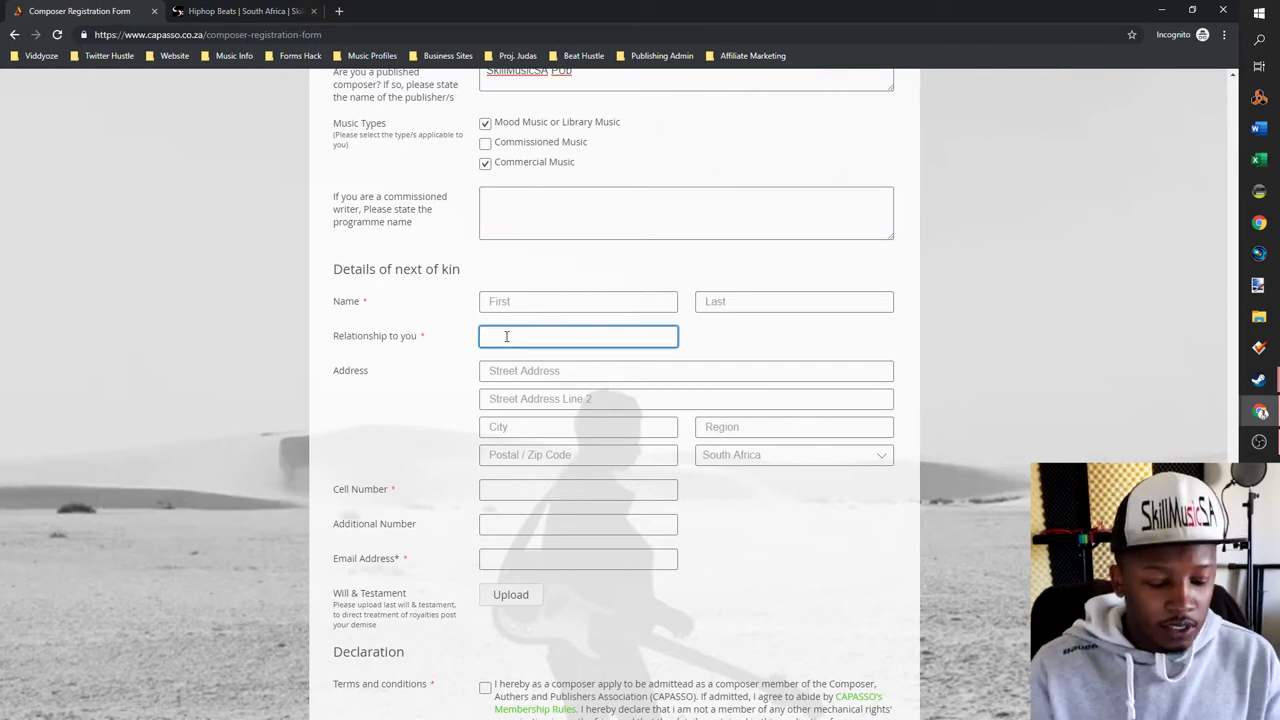
pyautogui.write('Brother')
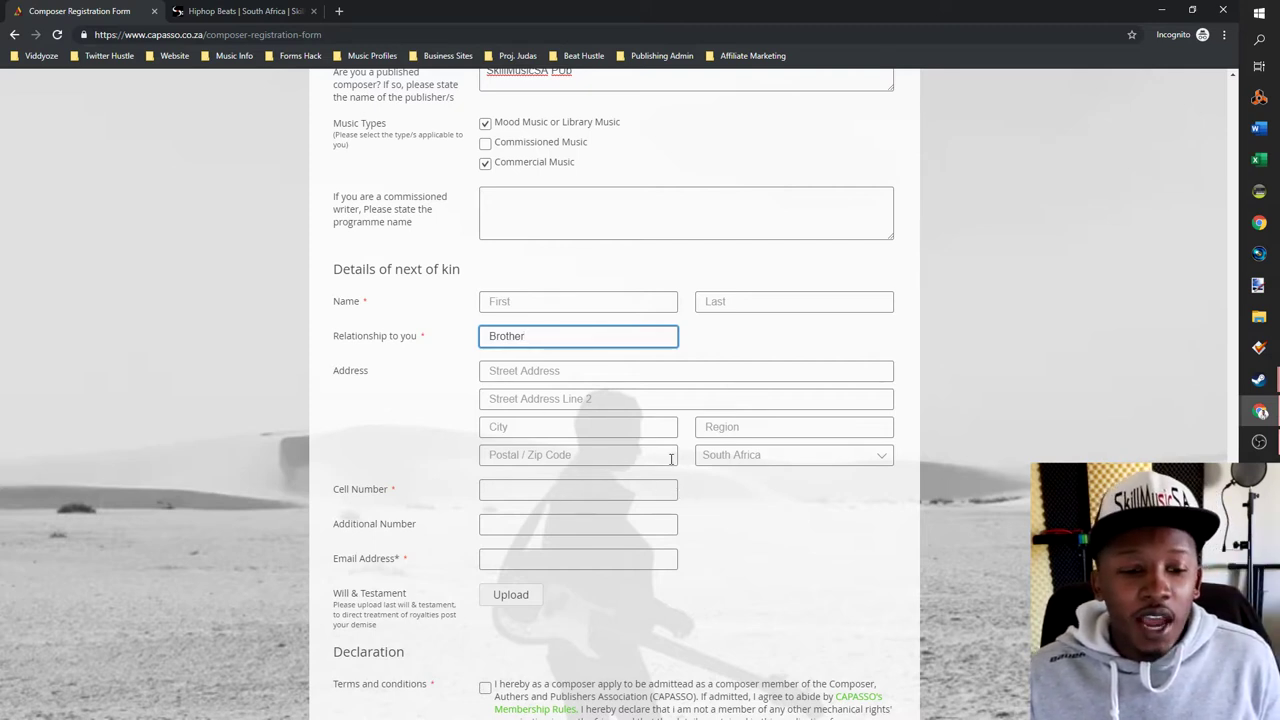
# - Enter the next of kin's cell number and accept the declaration's terms and conditions
pyautogui.click(606, 494)
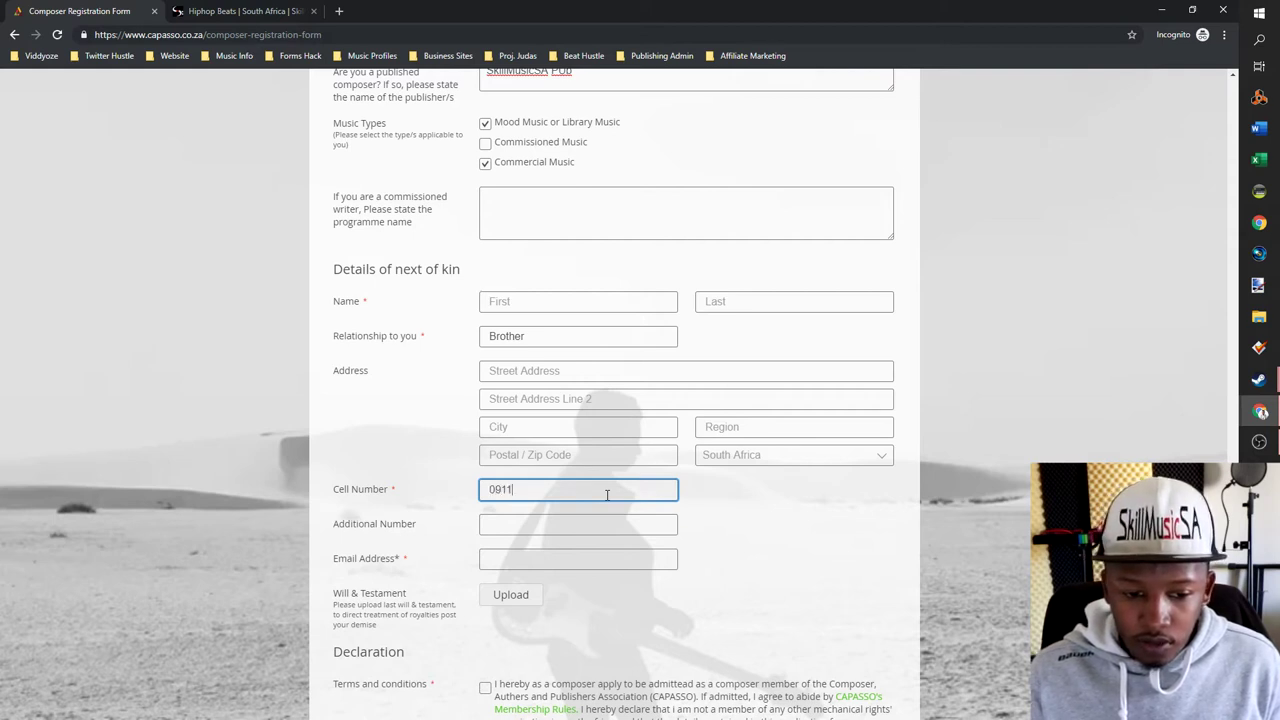
pyautogui.click(573, 525)
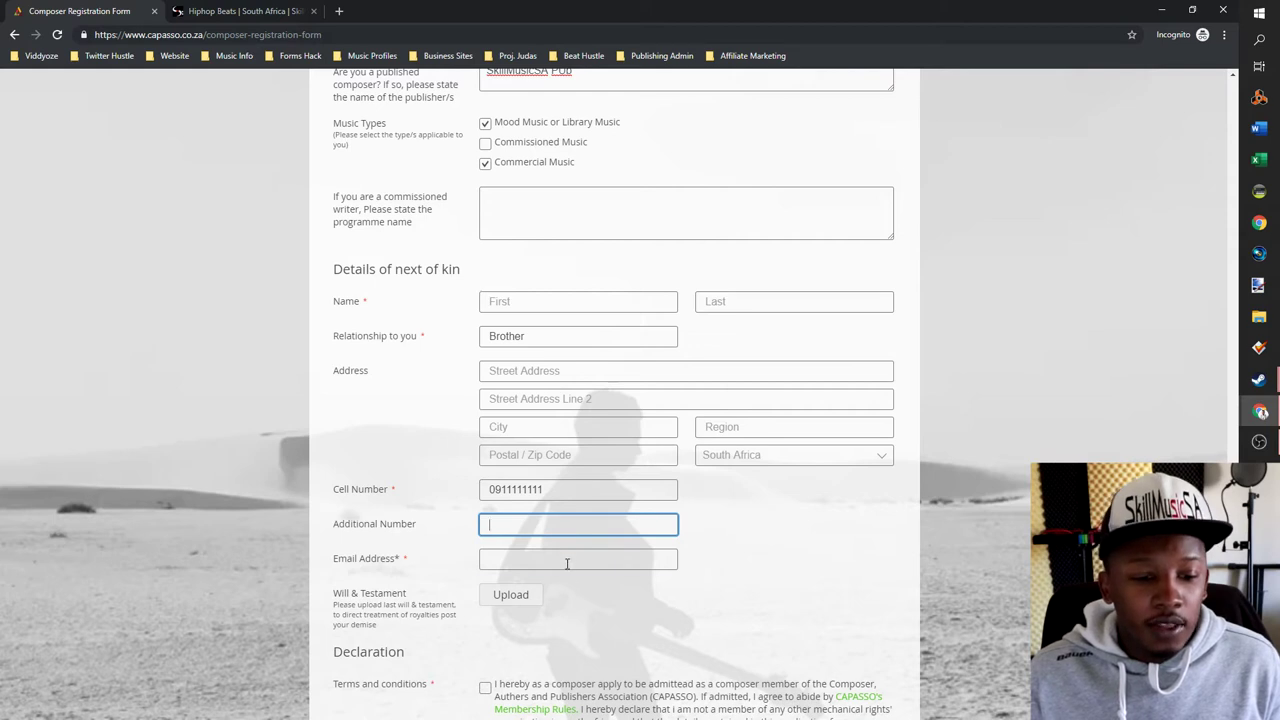
pyautogui.click(567, 560)
pyautogui.click(943, 500)
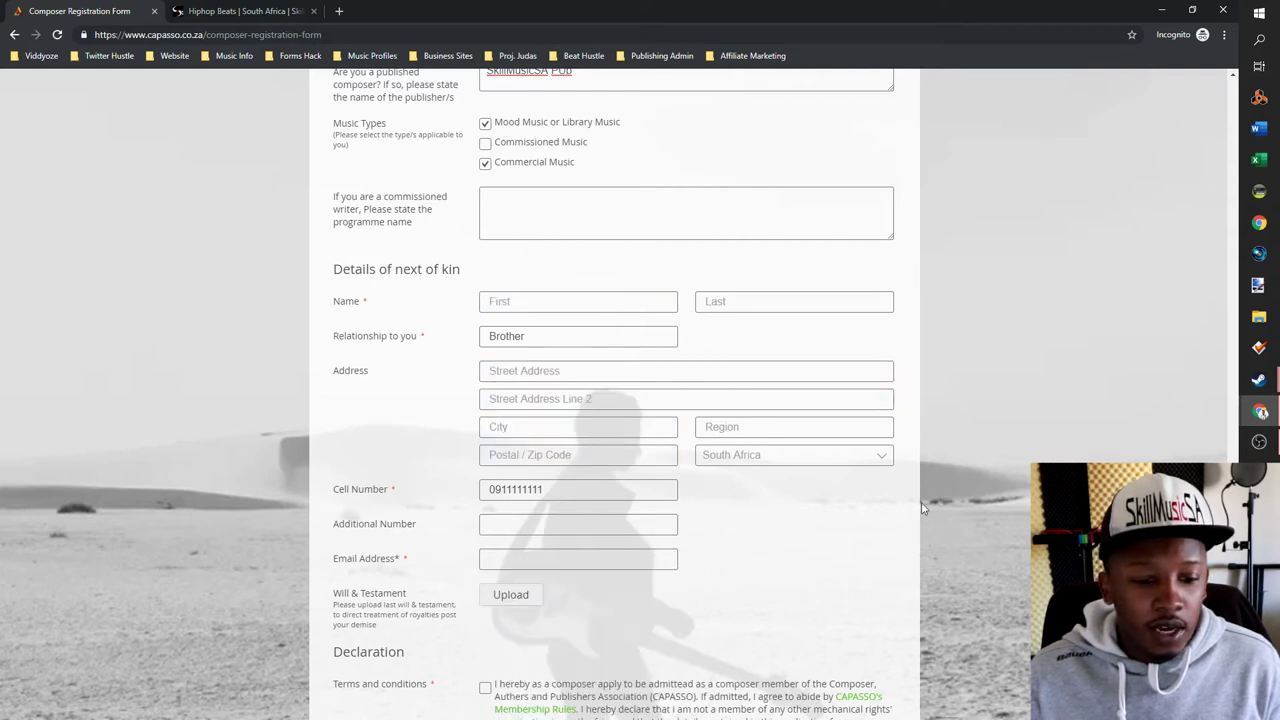
pyautogui.click(588, 558)
pyautogui.click(720, 594)
pyautogui.scroll(-1, 745, 555)
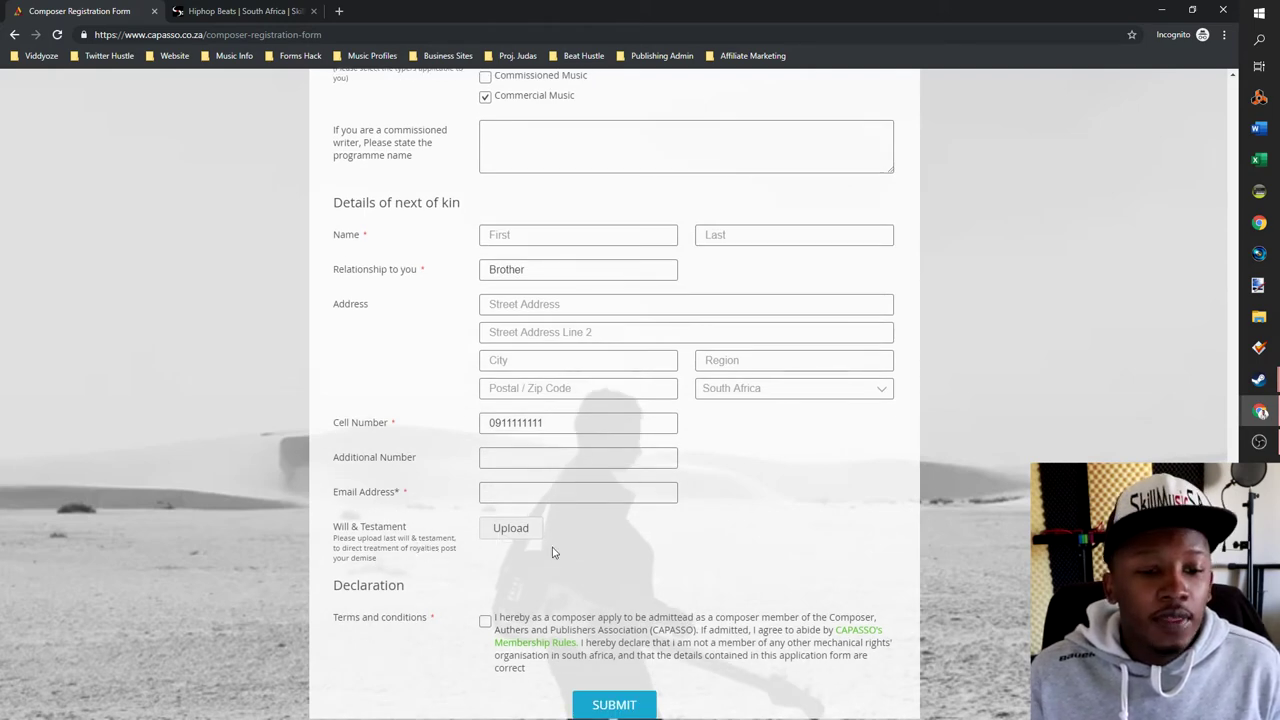
pyautogui.scroll(-2, 548, 552)
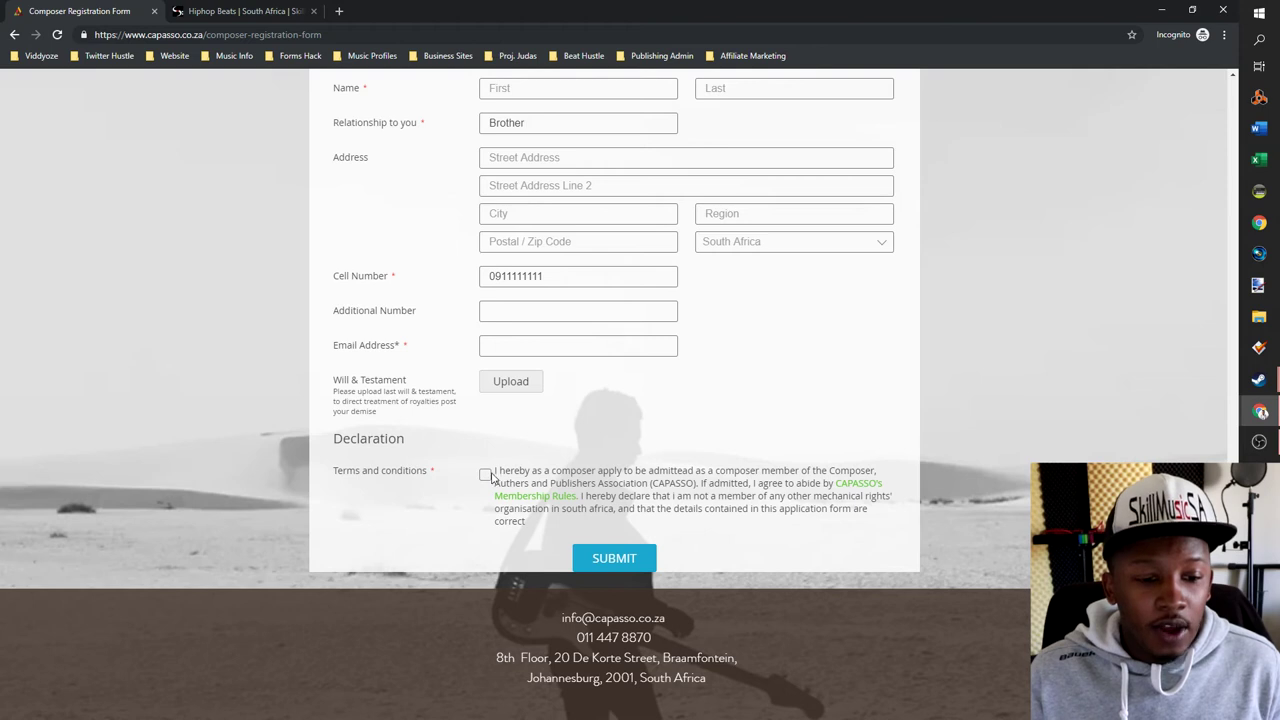